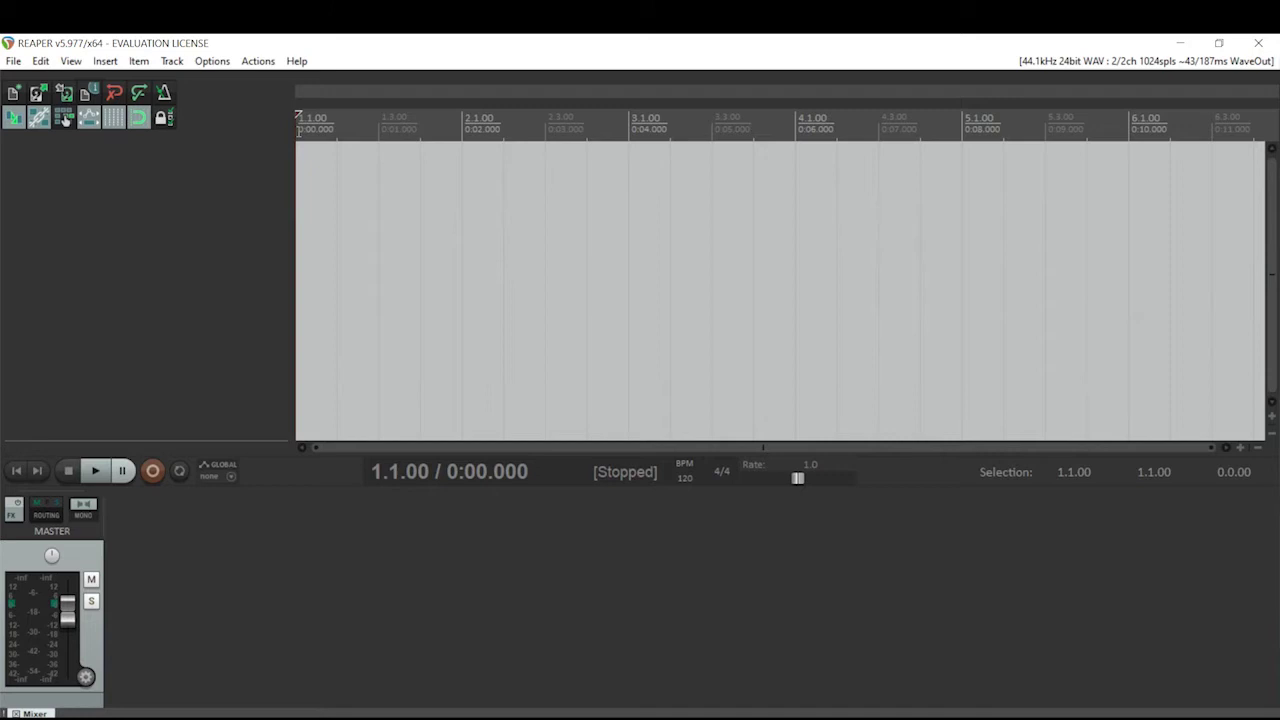
Insert a new track and add the JS: Tone Generator effect to its FX chain.
key(ctrl+t)
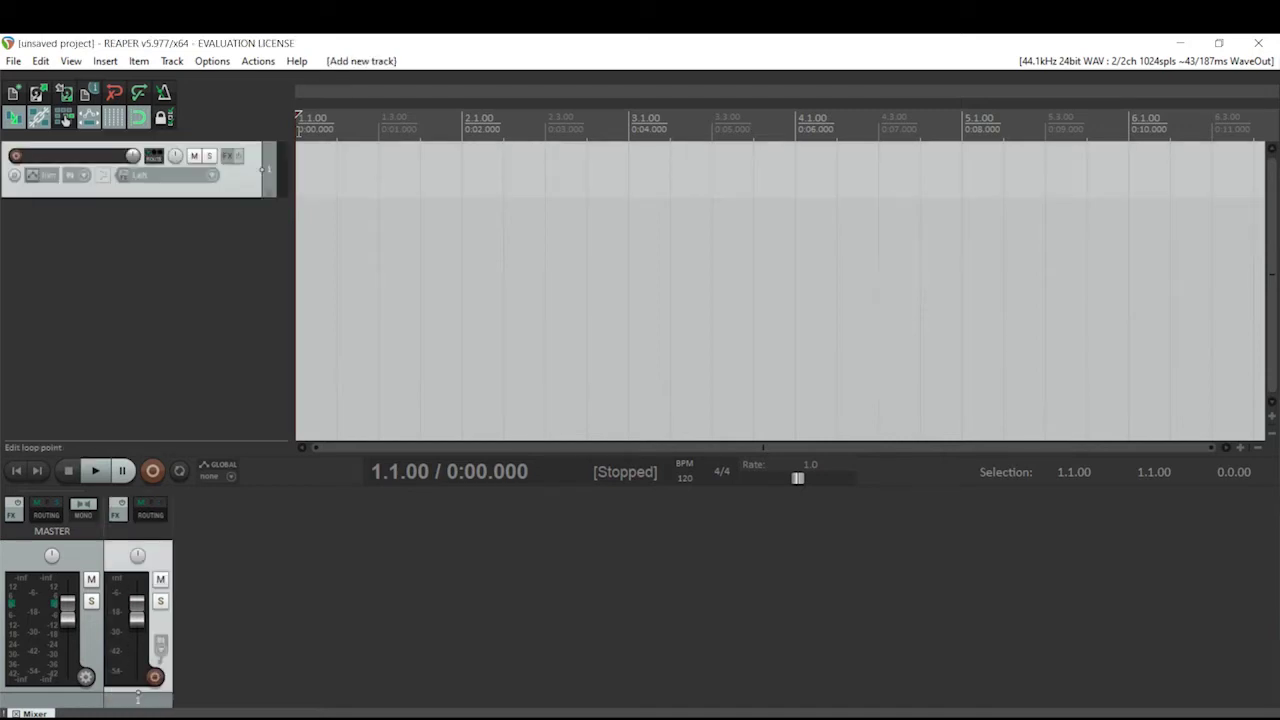
click(226, 162)
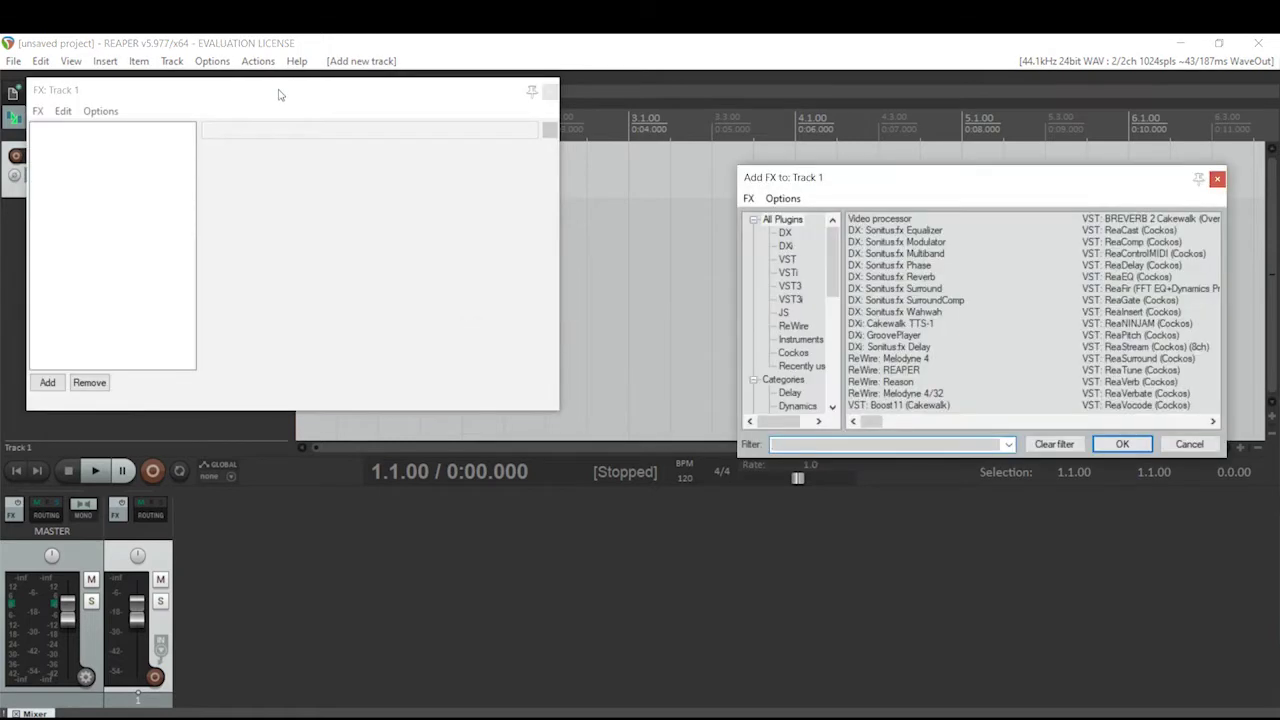
drag(280, 93, 437, 121)
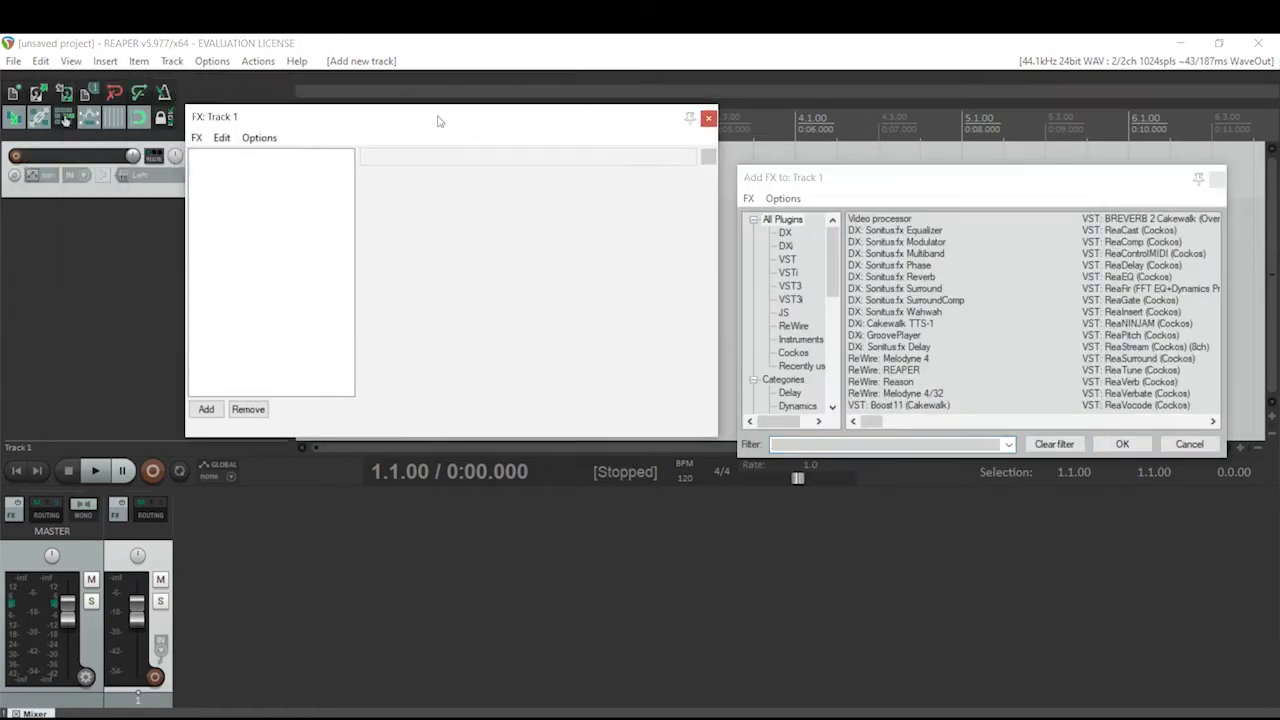
click(818, 445)
text(tone)
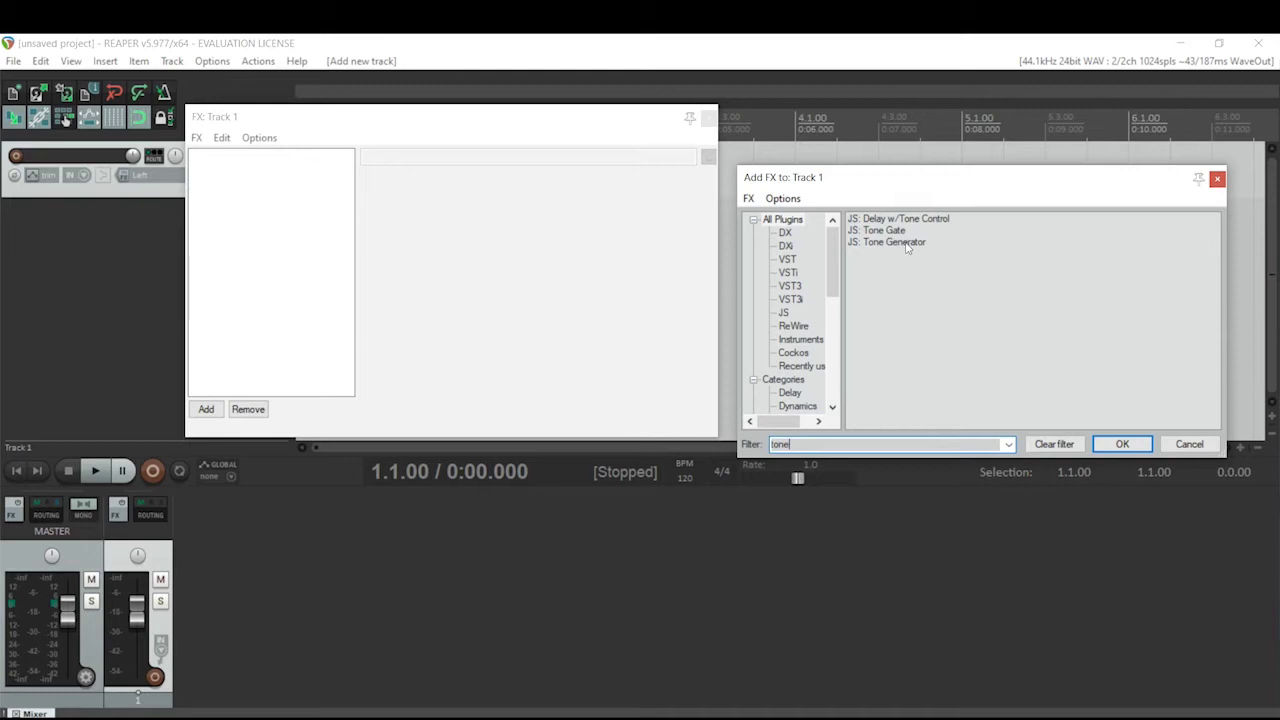
double_click(906, 243)
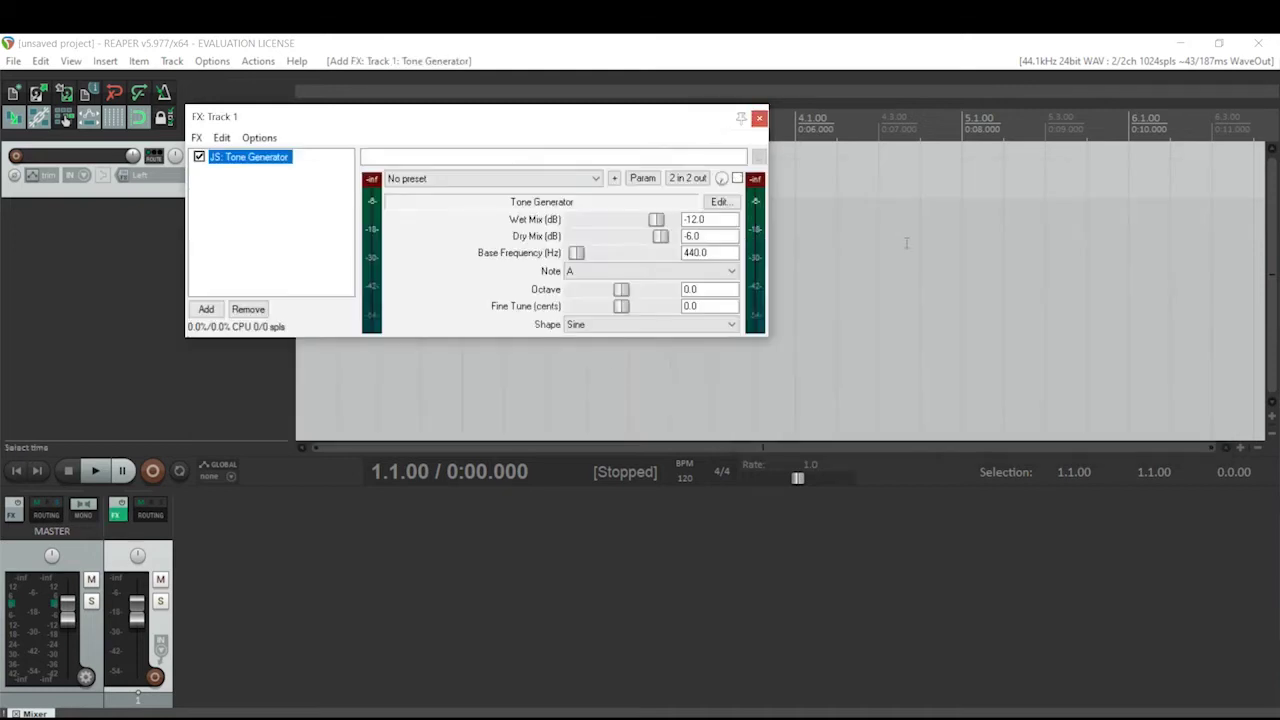
drag(525, 119, 734, 165)
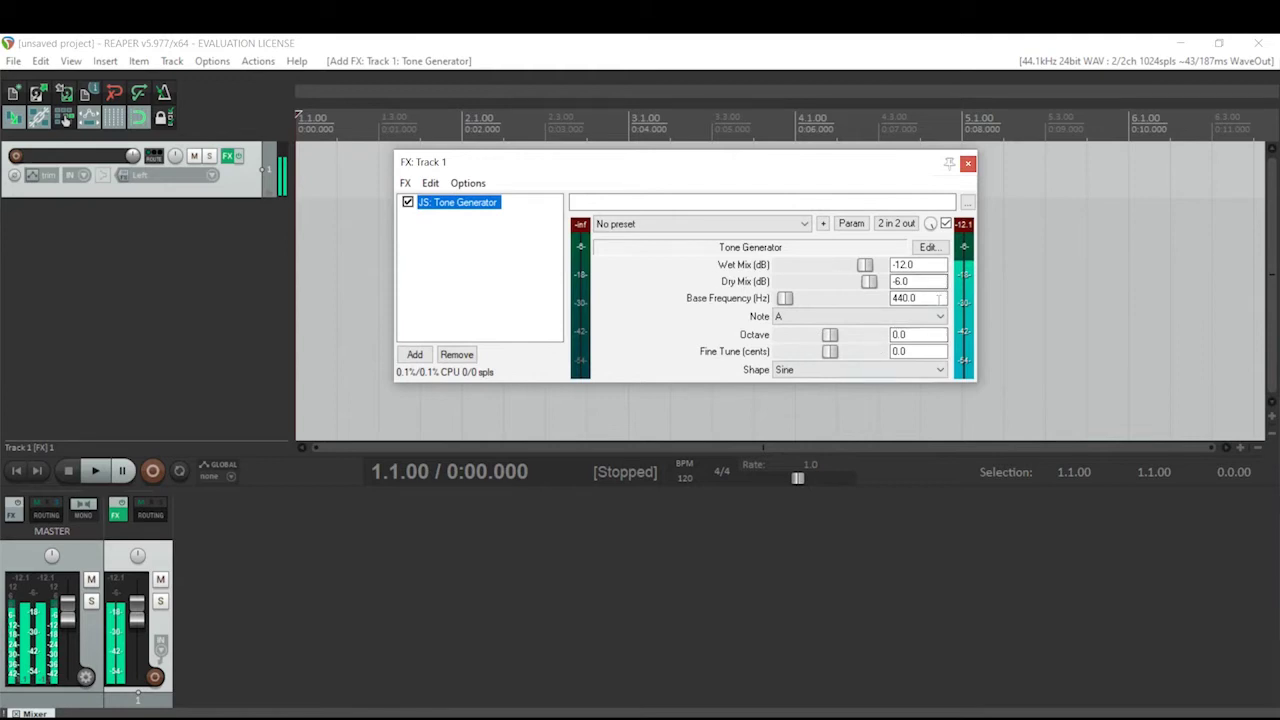
Mute the track and add a second JS: Tone Generator to its FX chain.
click(194, 158)
click(512, 170)
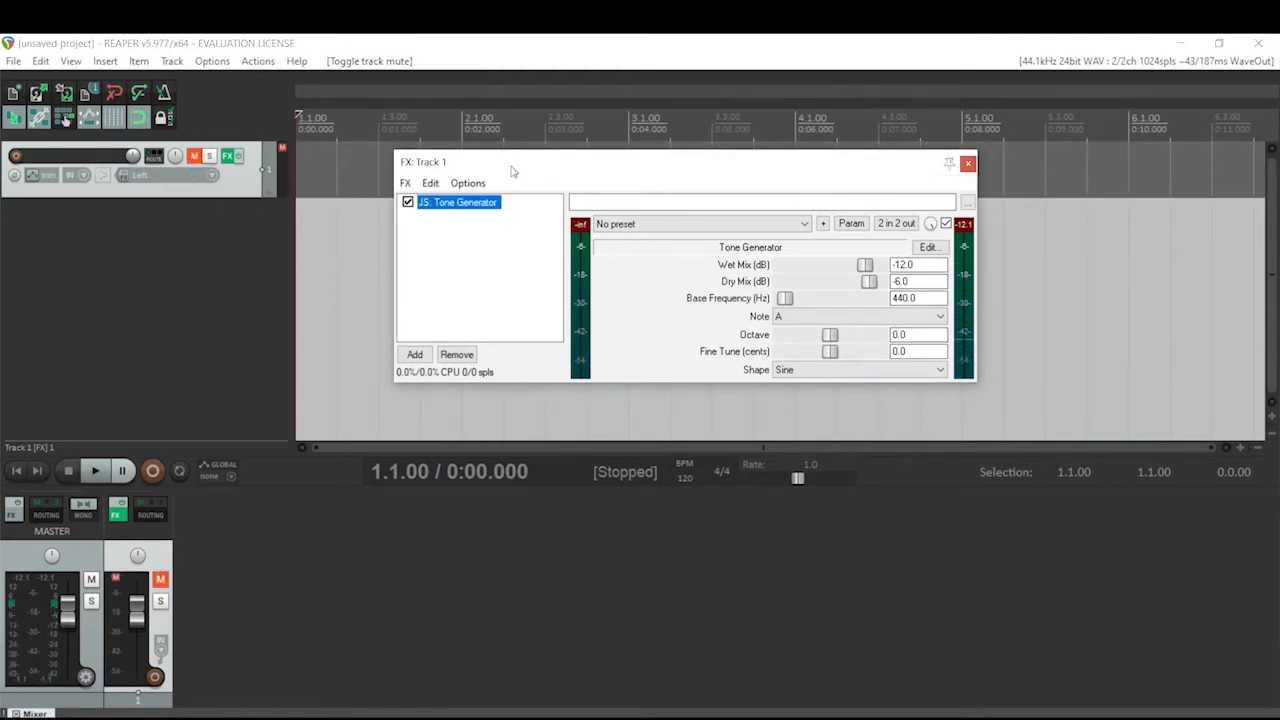
click(405, 183)
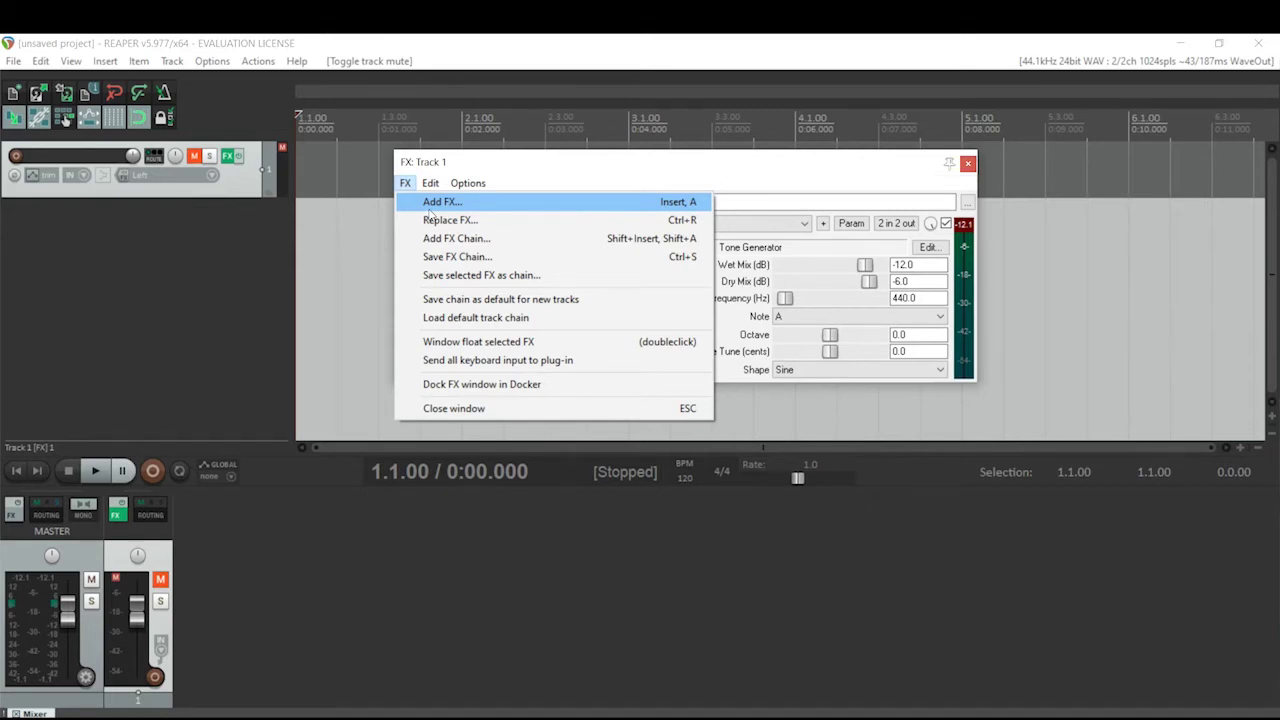
click(428, 207)
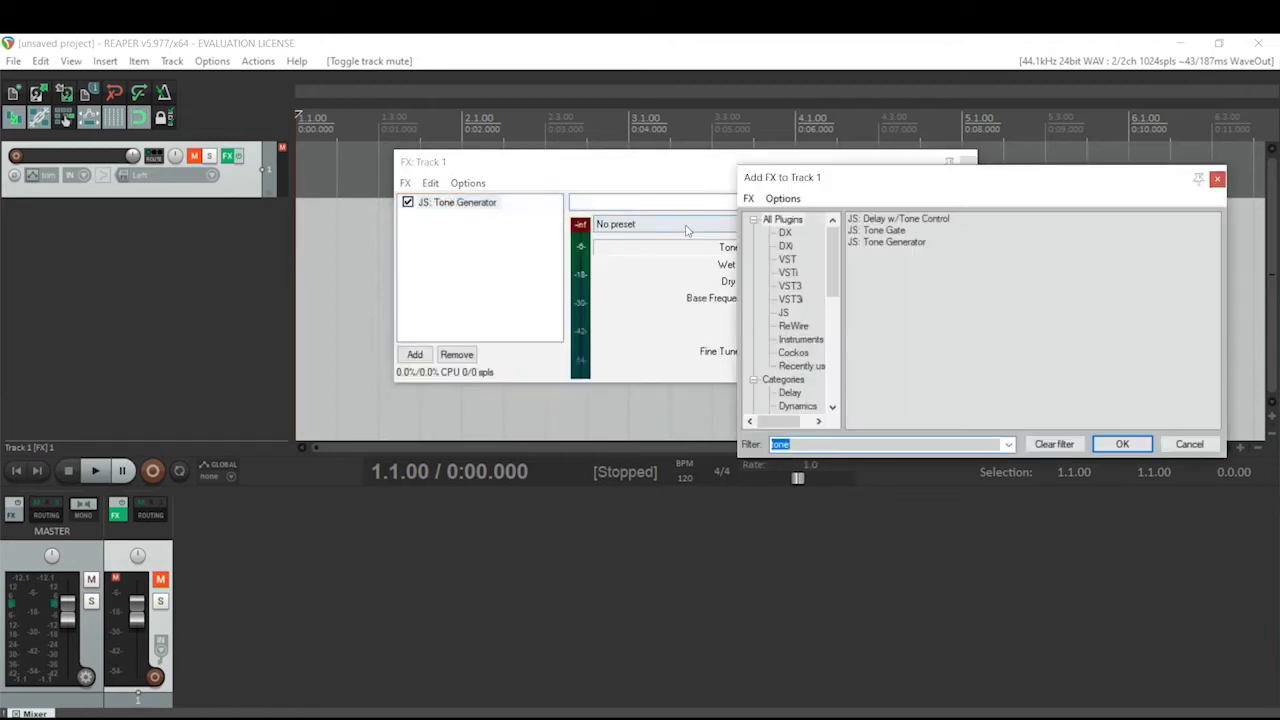
click(916, 245)
double_click(916, 245)
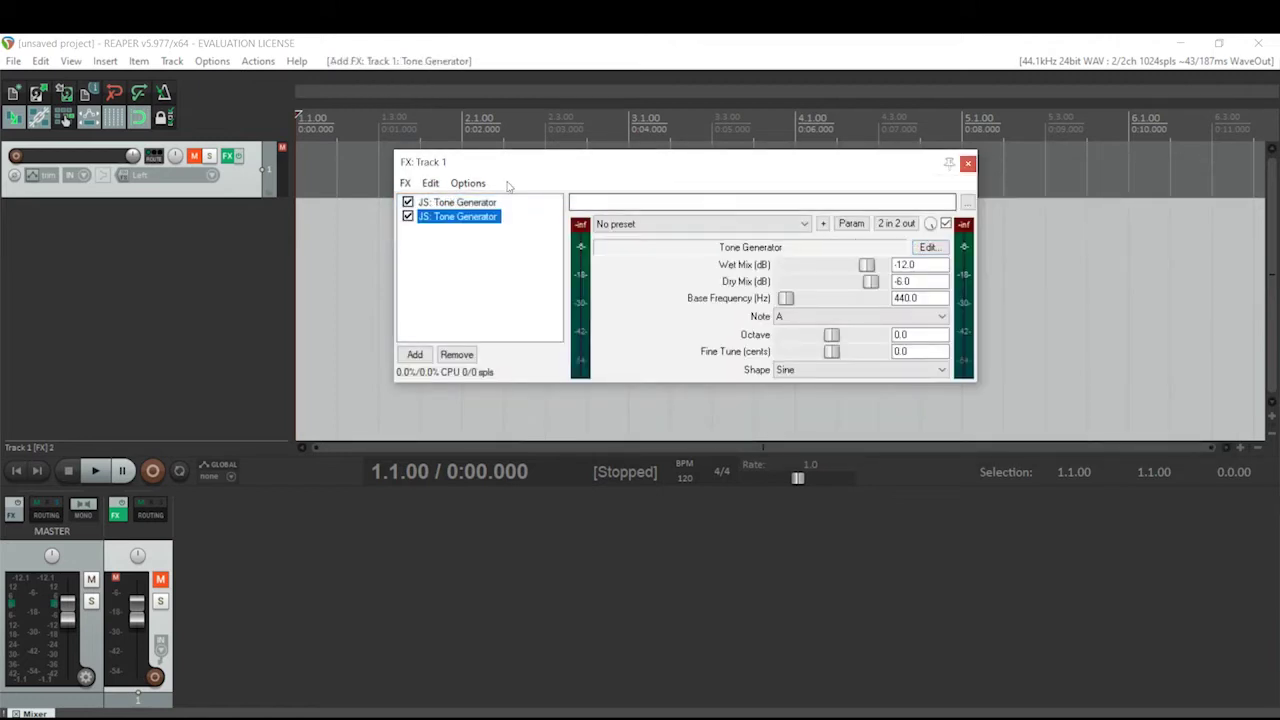
drag(534, 164, 508, 204)
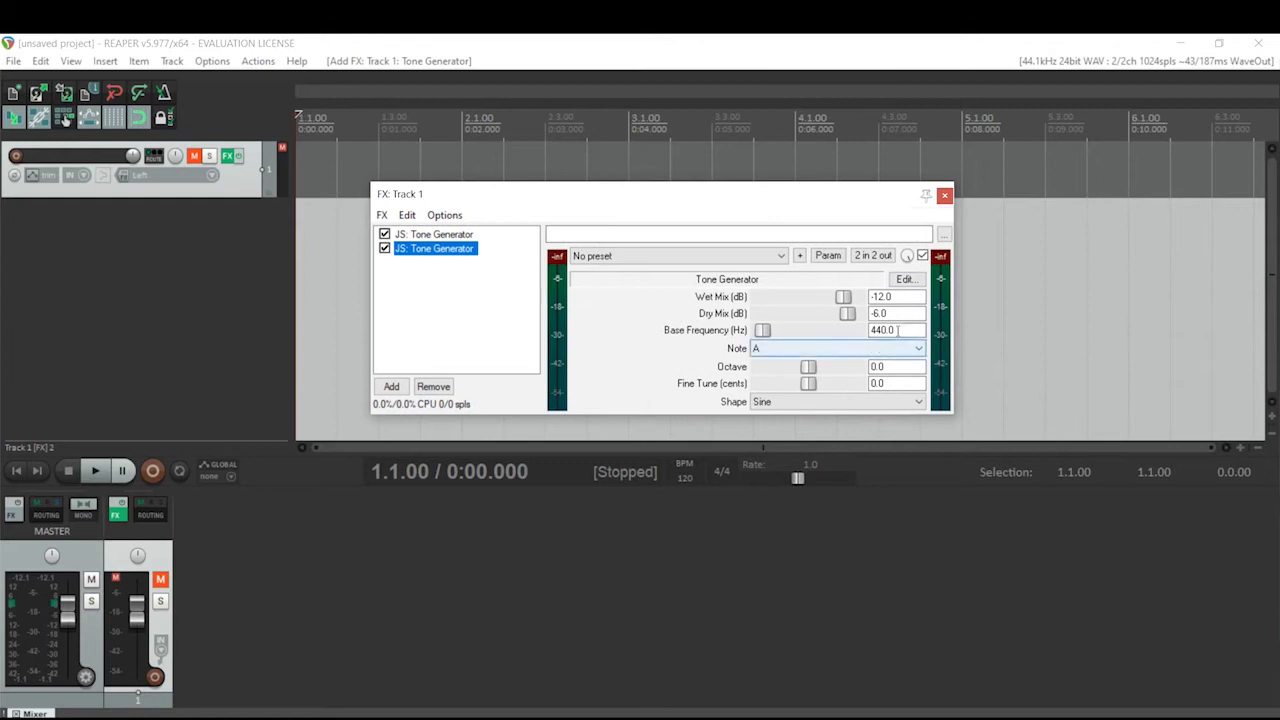
Set the second tone generator's base frequency to 320 Hz.
double_click(893, 330)
text(320)
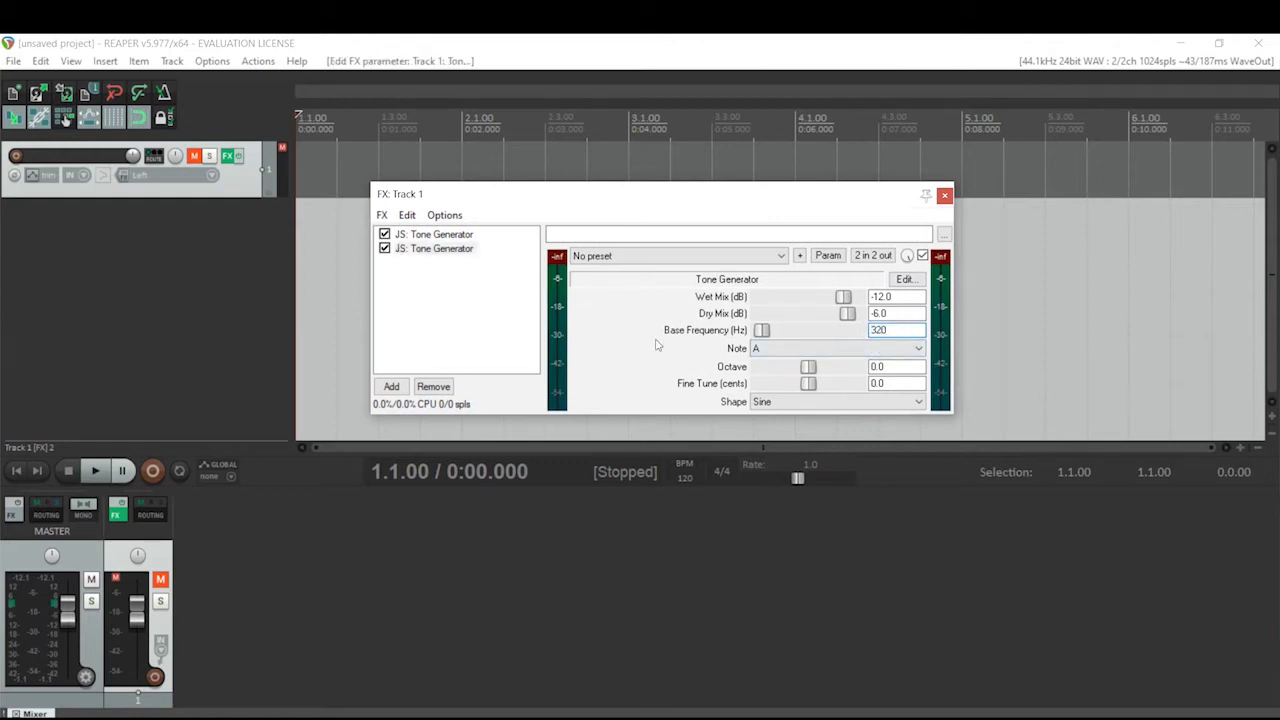
key(shift+Tab)
Set the first tone generator's base frequency to 420 Hz.
click(429, 236)
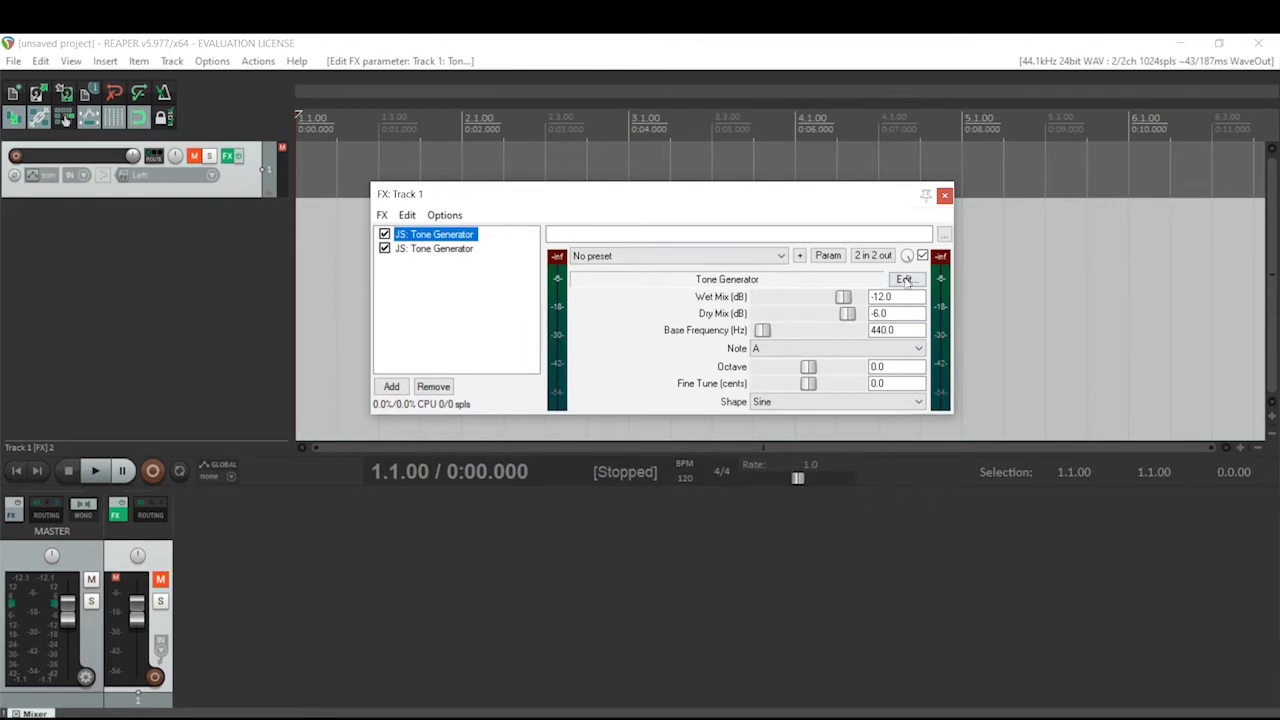
click(895, 330)
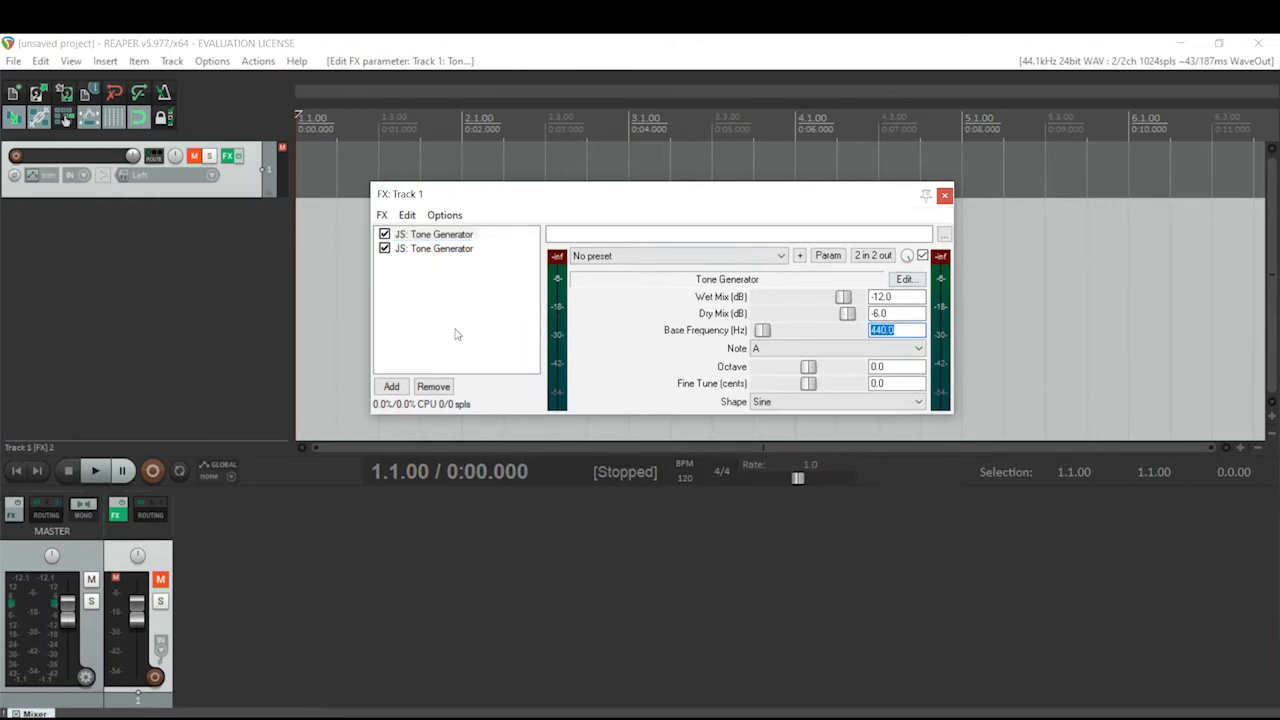
text(420)
click(908, 314)
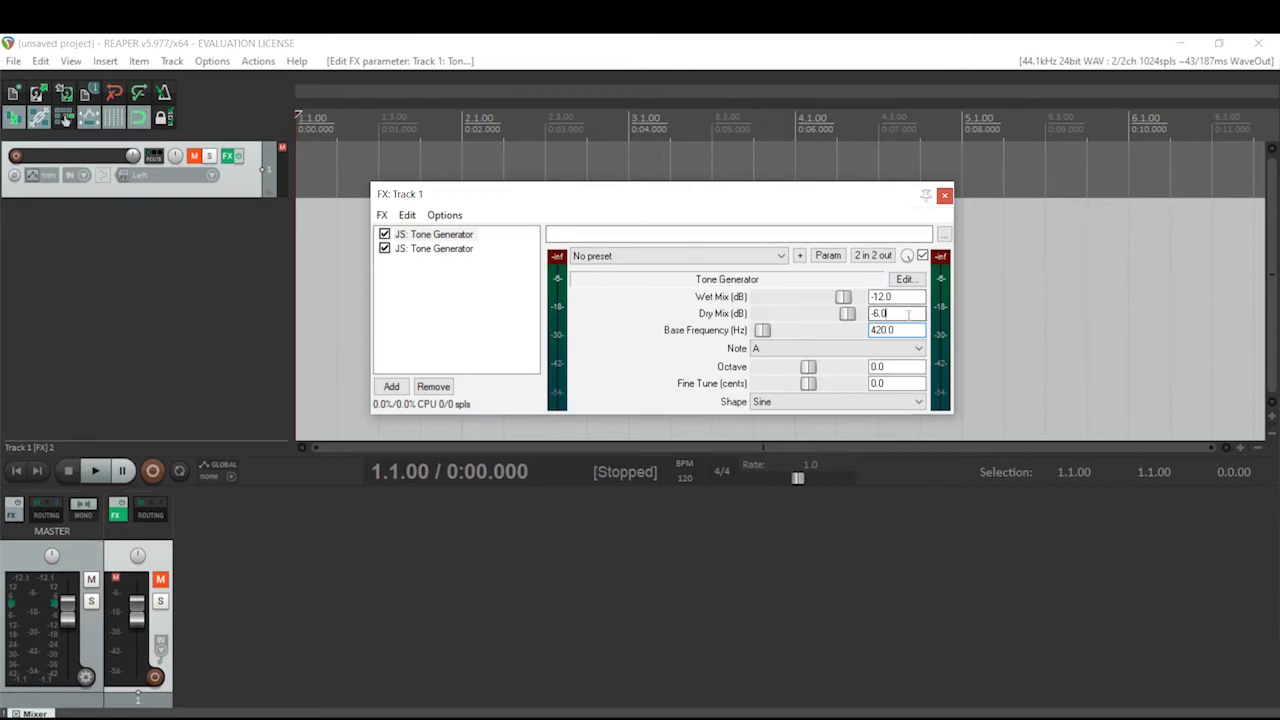
Set the second tone generator's base frequency to 340 Hz.
click(420, 250)
click(880, 330)
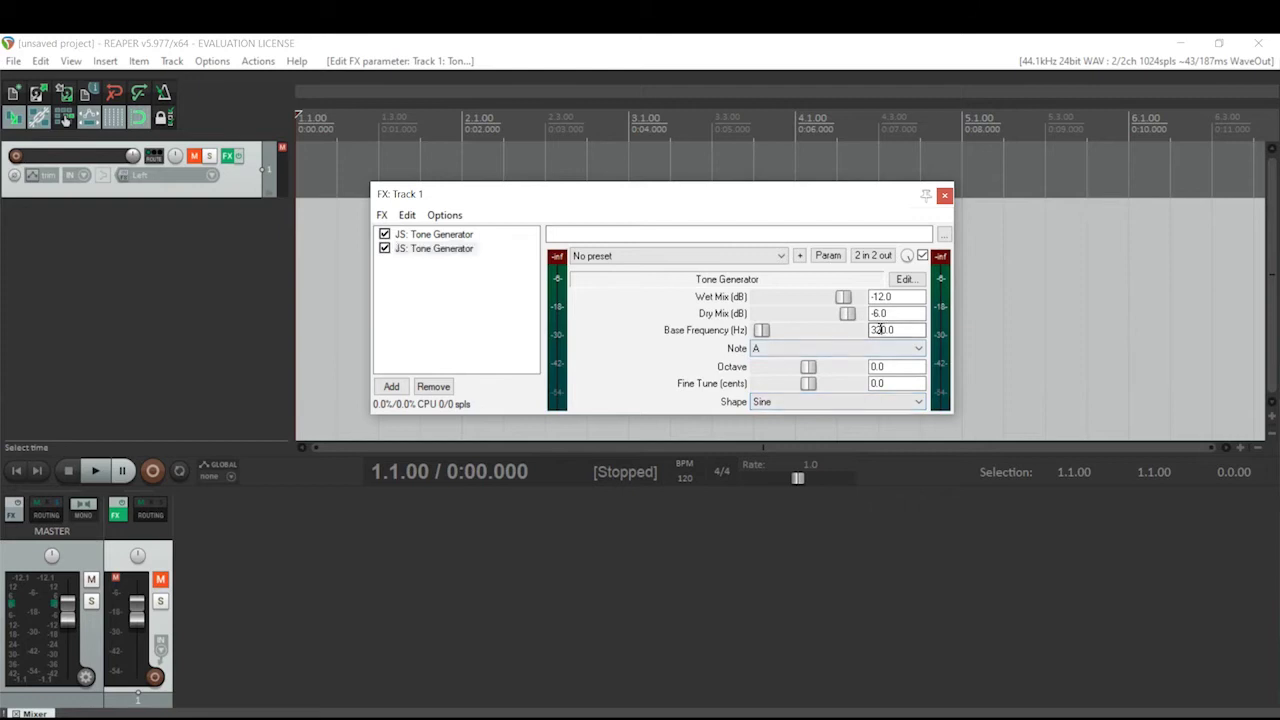
key(BackSpace)
text(4)
Compare the settings of both tone generators and briefly unmute the track to hear the combined tone.
click(454, 236)
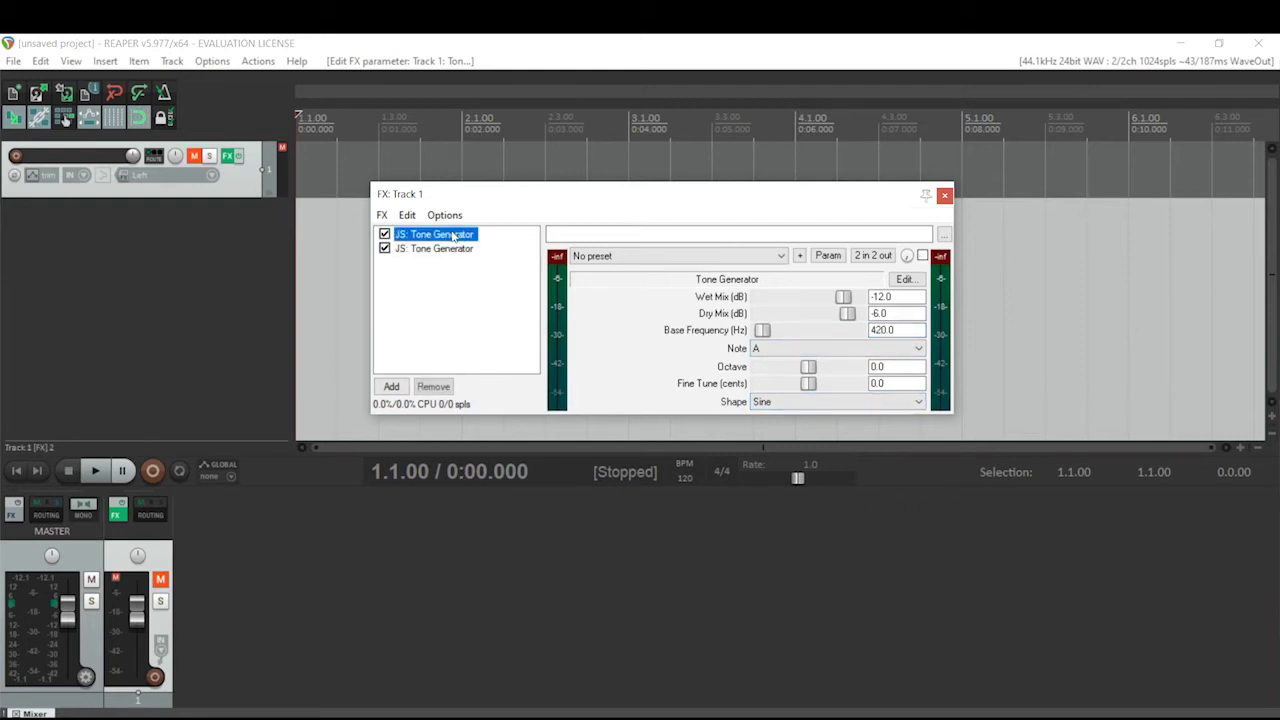
click(454, 251)
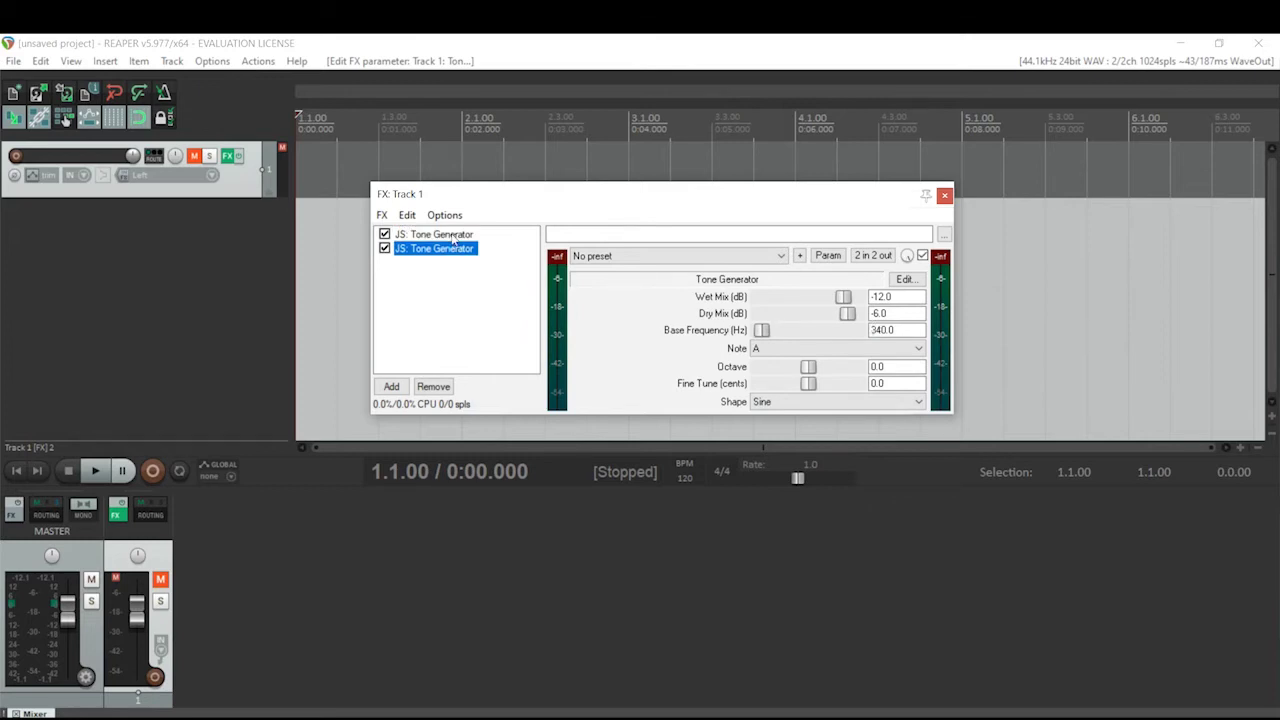
click(453, 236)
click(452, 250)
click(195, 157)
click(195, 157)
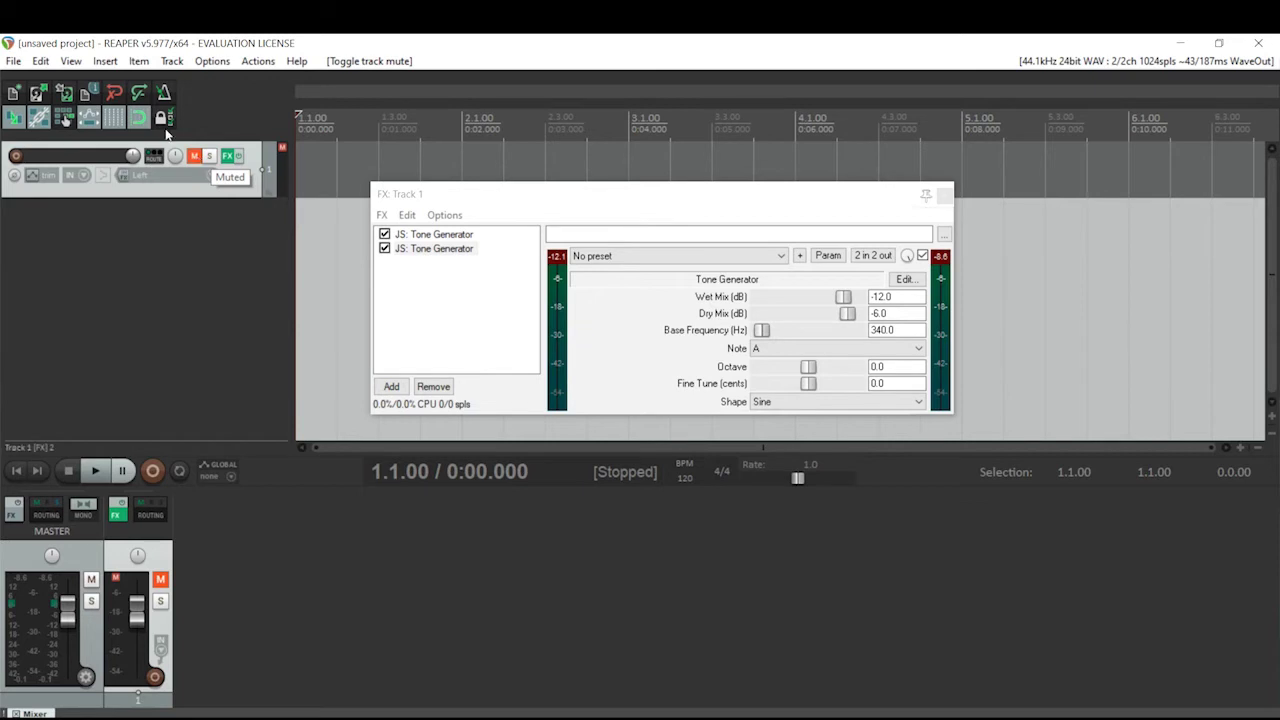
click(404, 193)
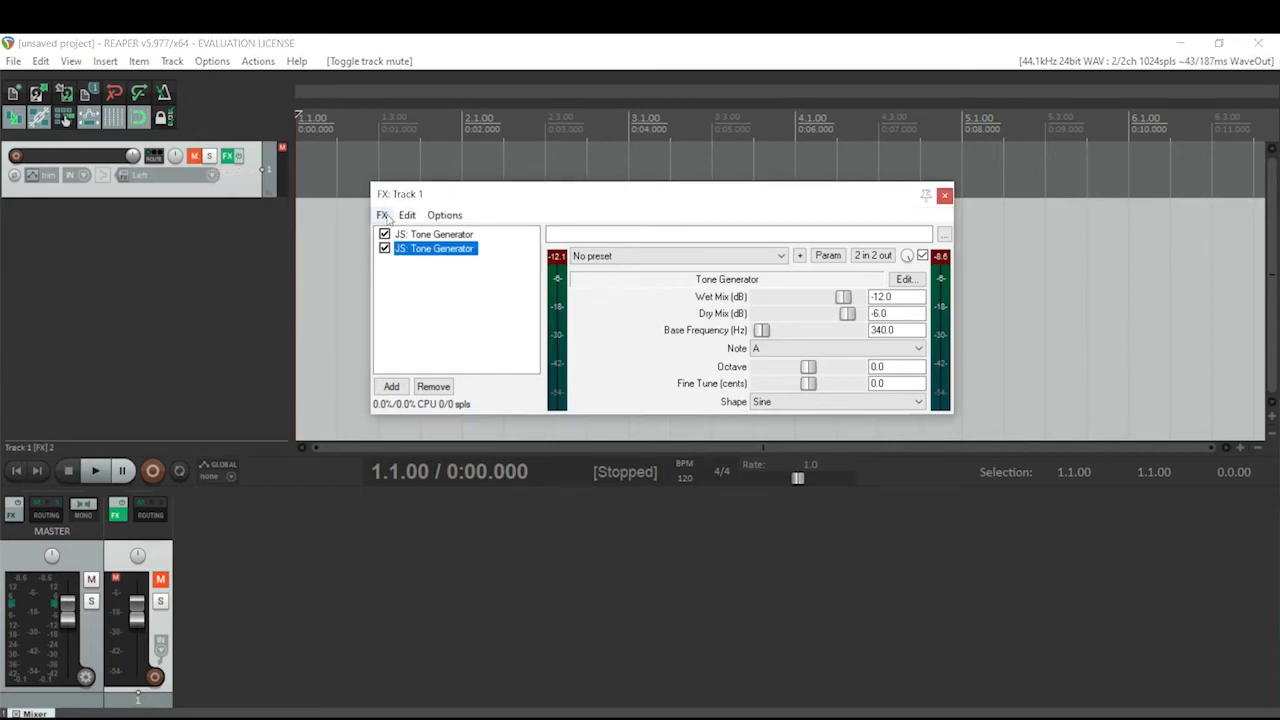
click(440, 236)
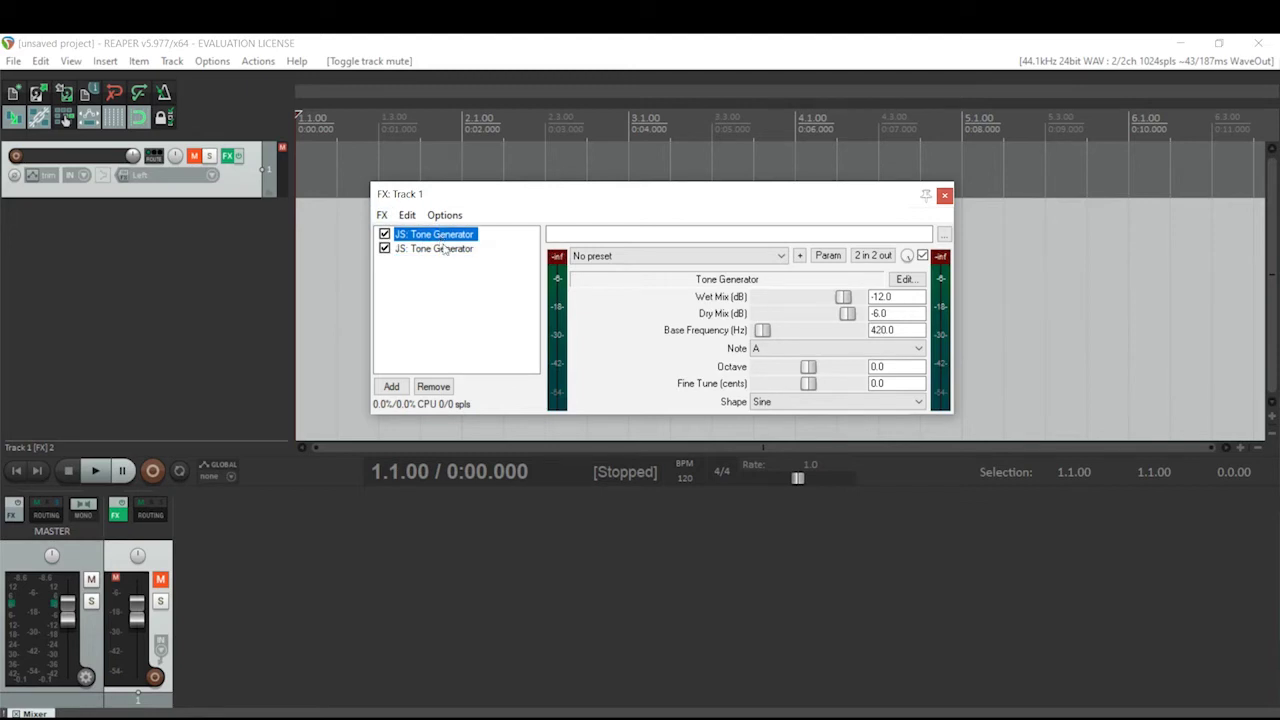
click(444, 249)
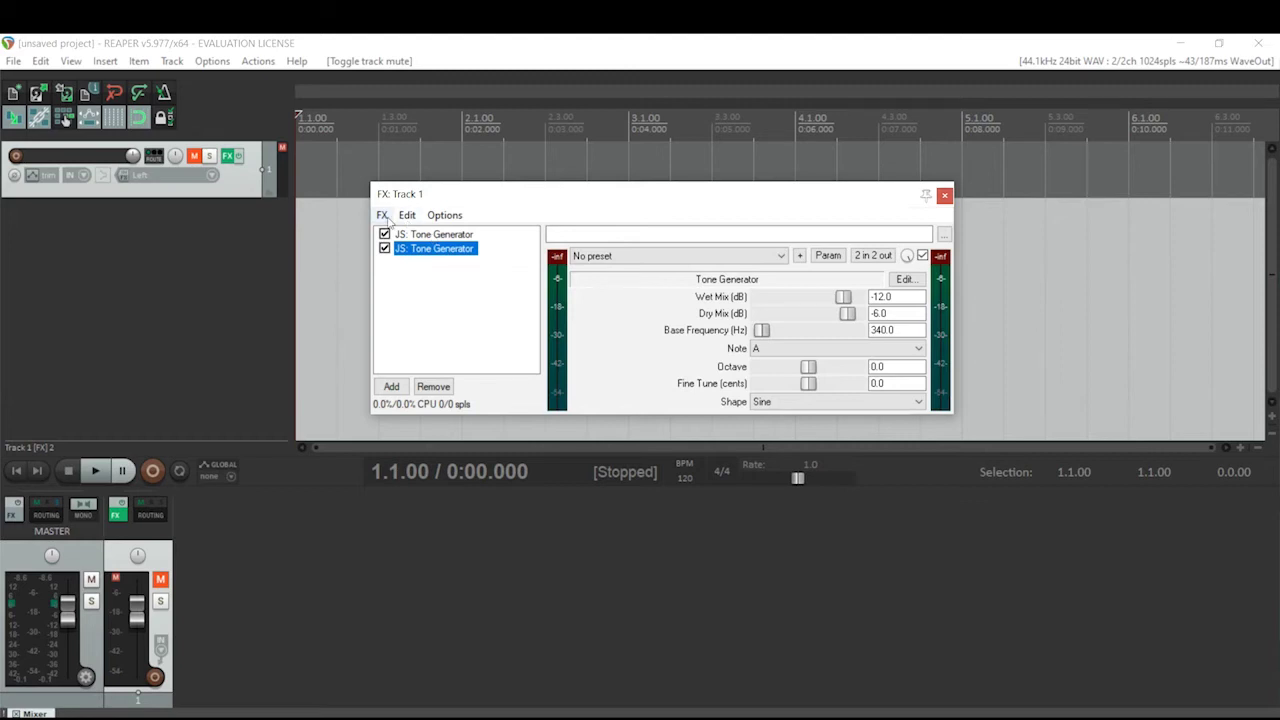
Enable the track's Volume envelope and close the envelope and FX windows.
click(32, 175)
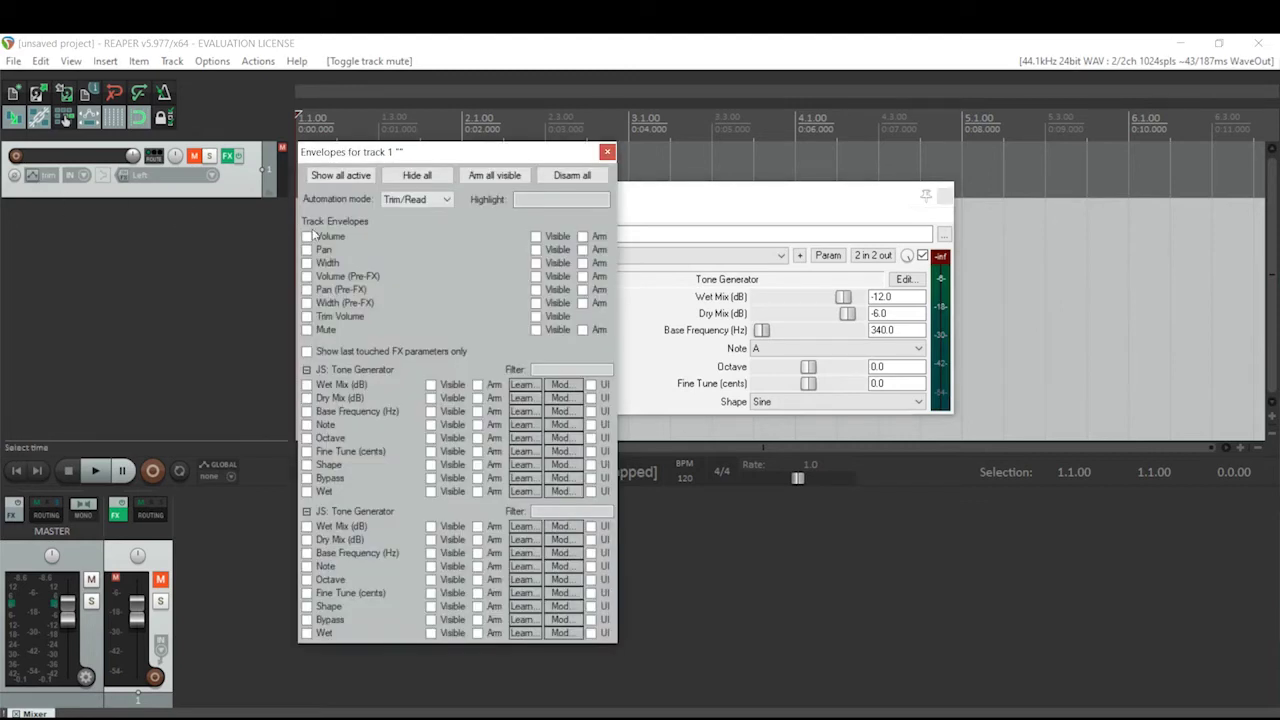
click(308, 236)
click(607, 151)
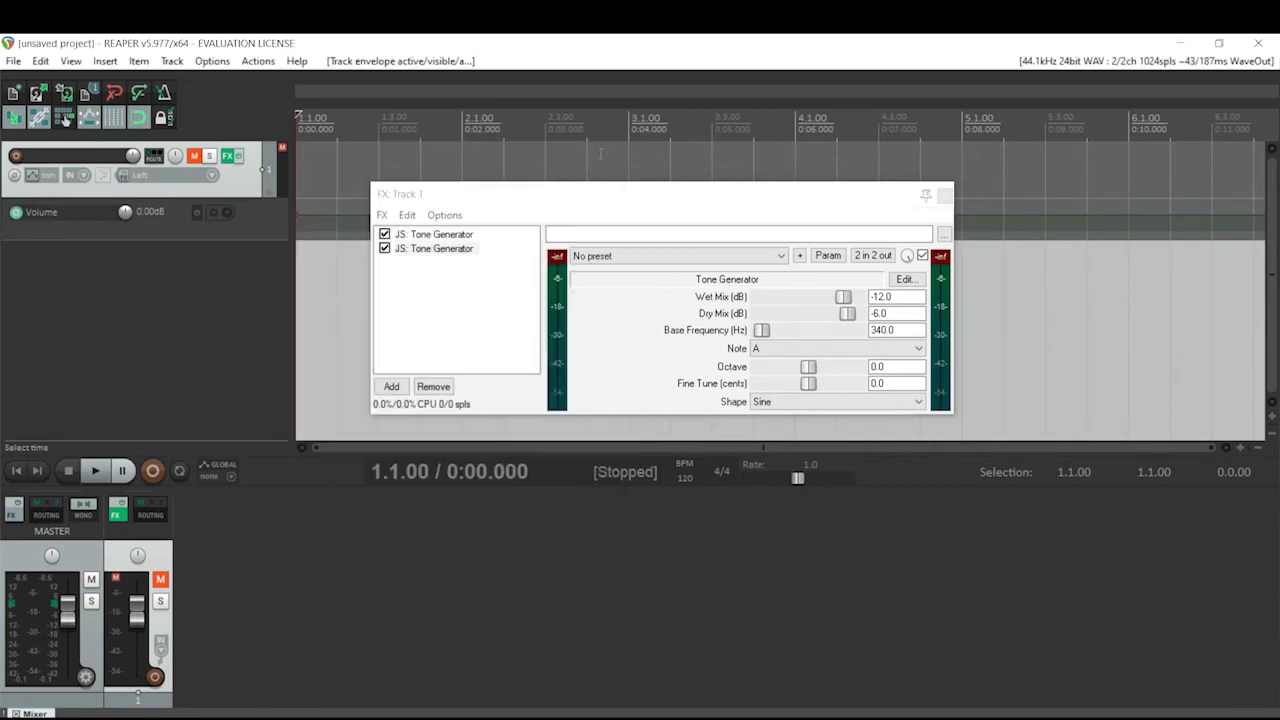
click(945, 194)
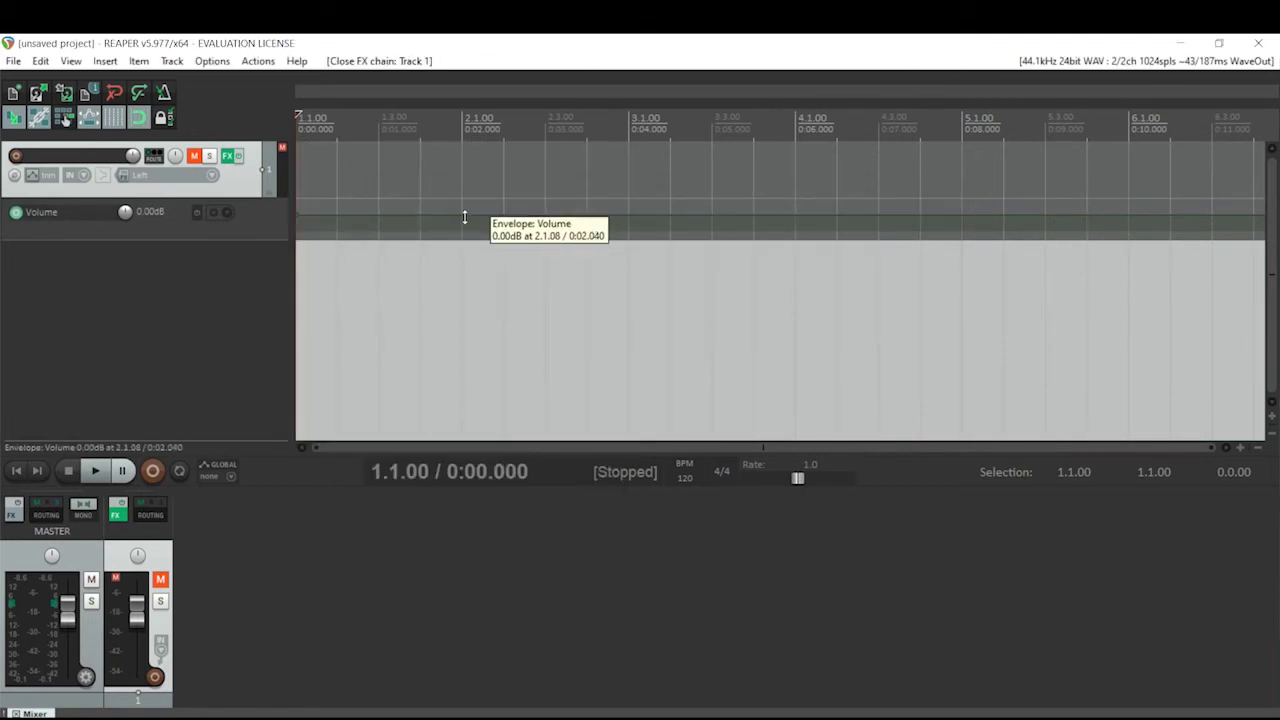
Add a volume envelope point at 2.1.00 and make a time selection from 1.1.00 to 2.1.00.
click(464, 215)
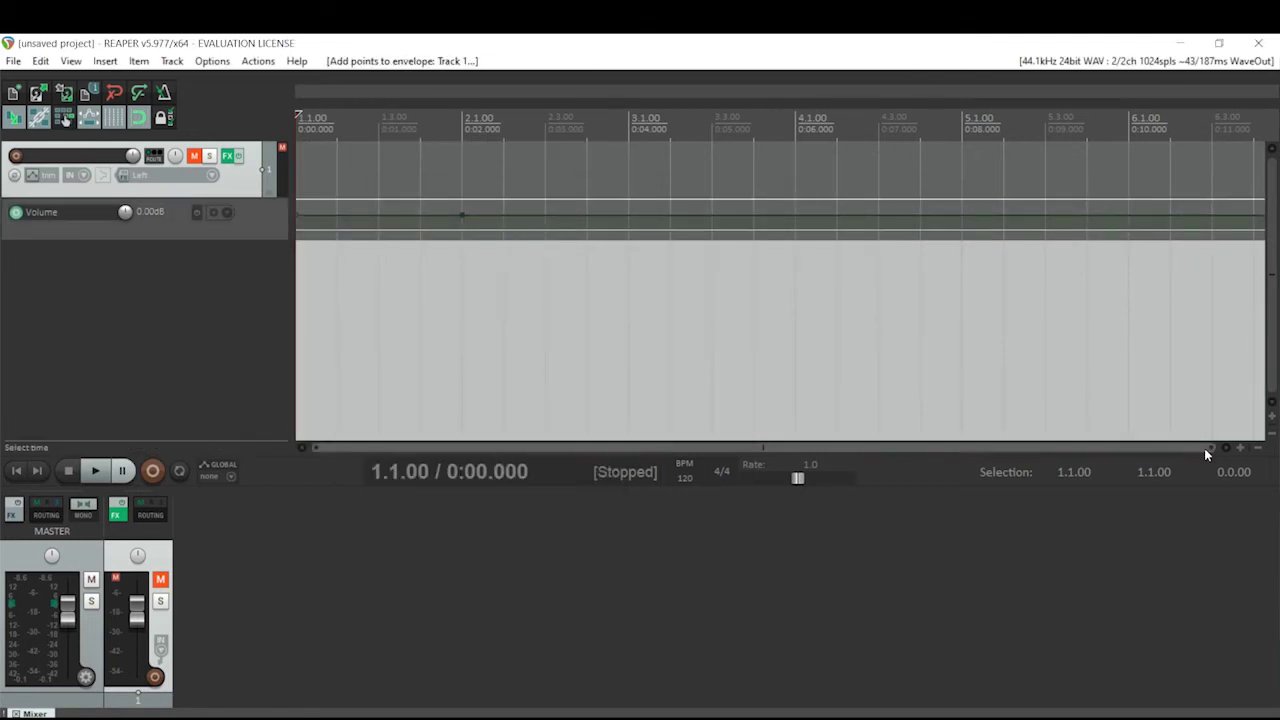
drag(1213, 449, 690, 521)
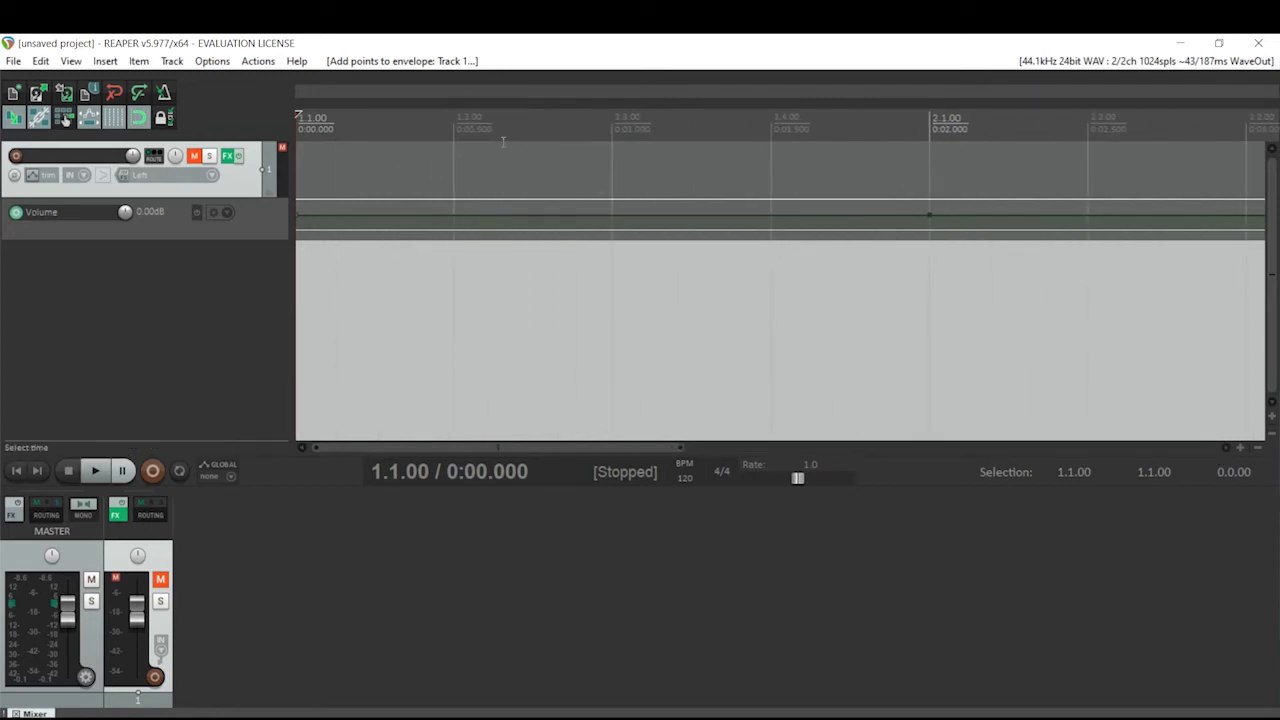
drag(300, 138, 932, 150)
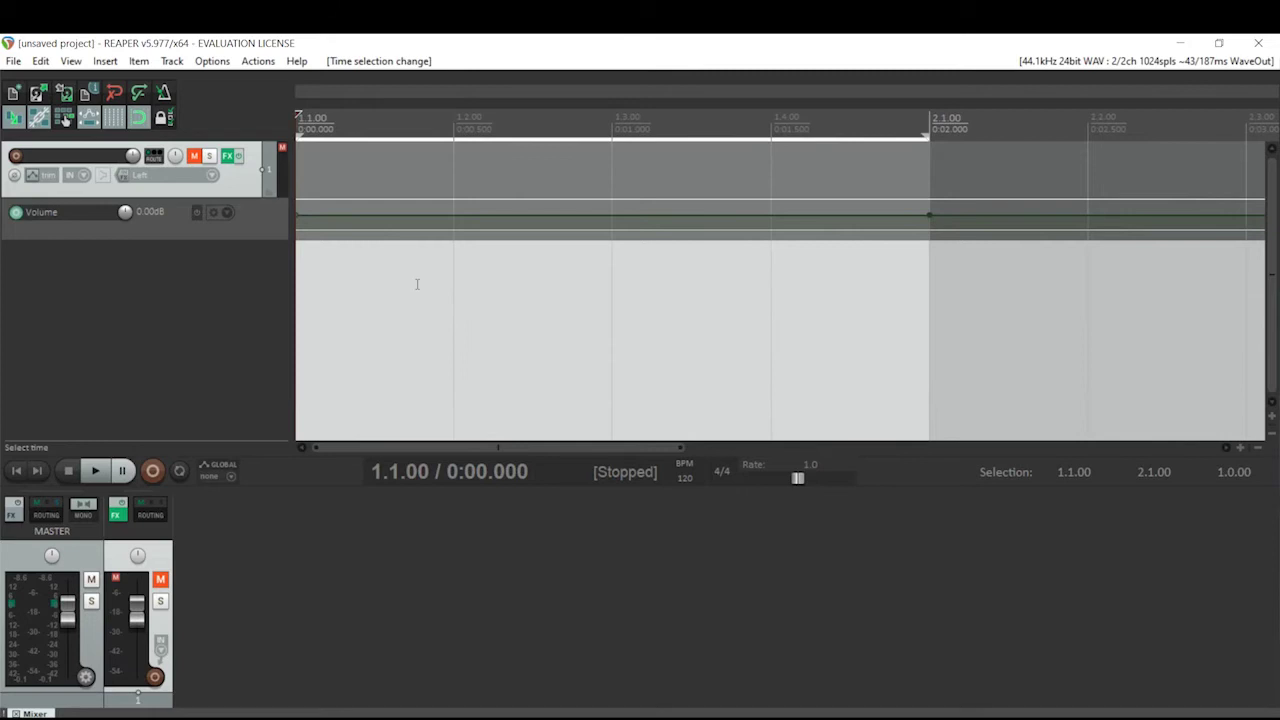
click(305, 214)
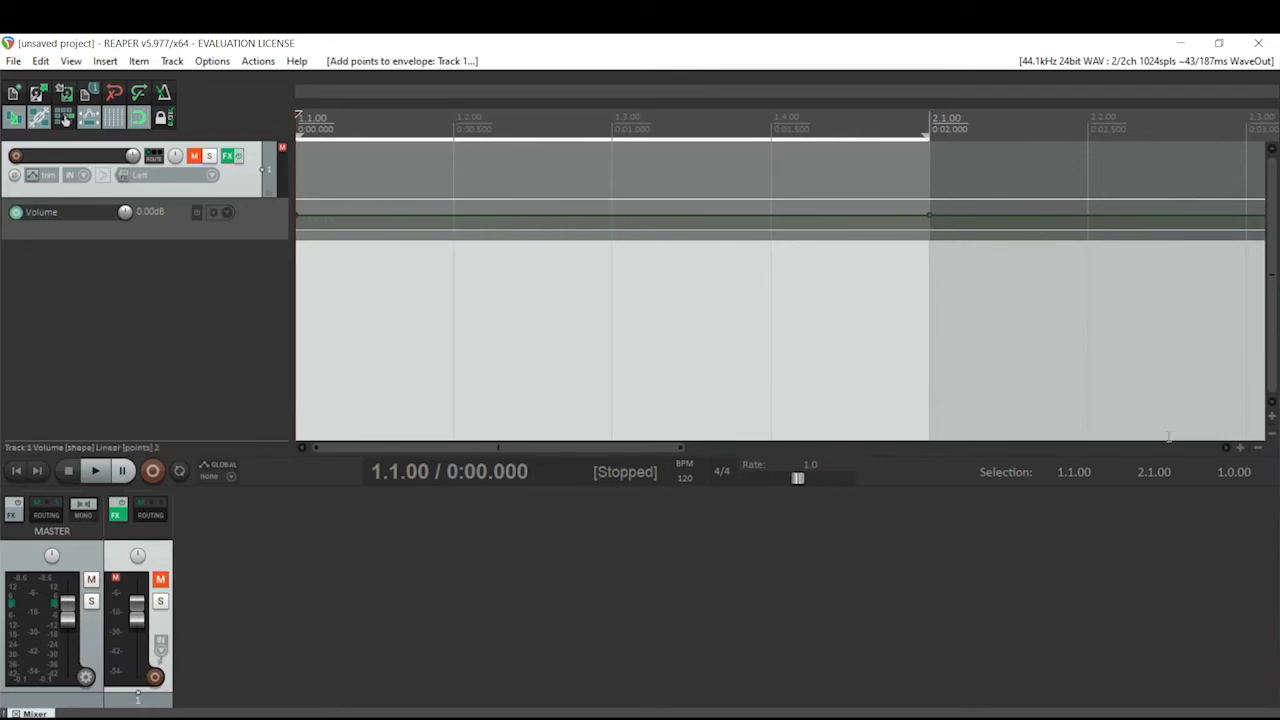
Add a volume envelope point at about 0:00.001 and lower the envelope's starting point to the minimum level.
drag(686, 445, 316, 446)
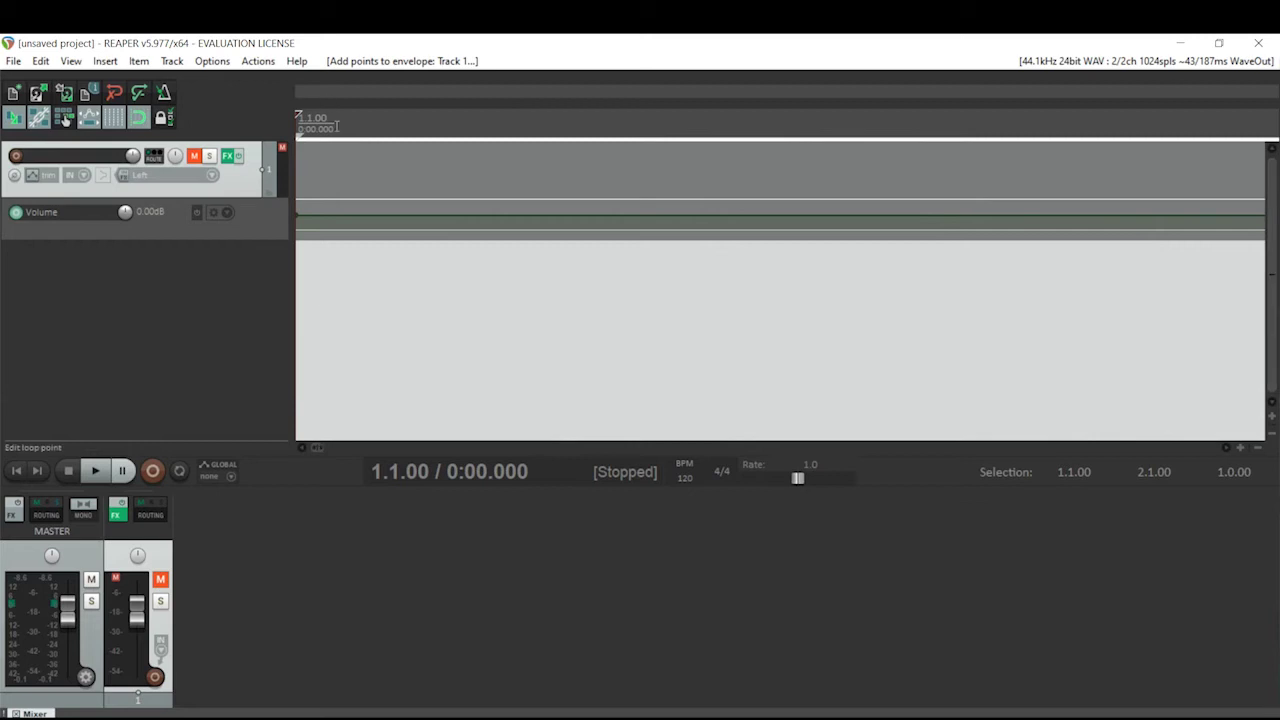
key(Right)
key(Right)
key(Right)
key(Right)
key(Right)
key(Right)
key(Right)
key(Right)
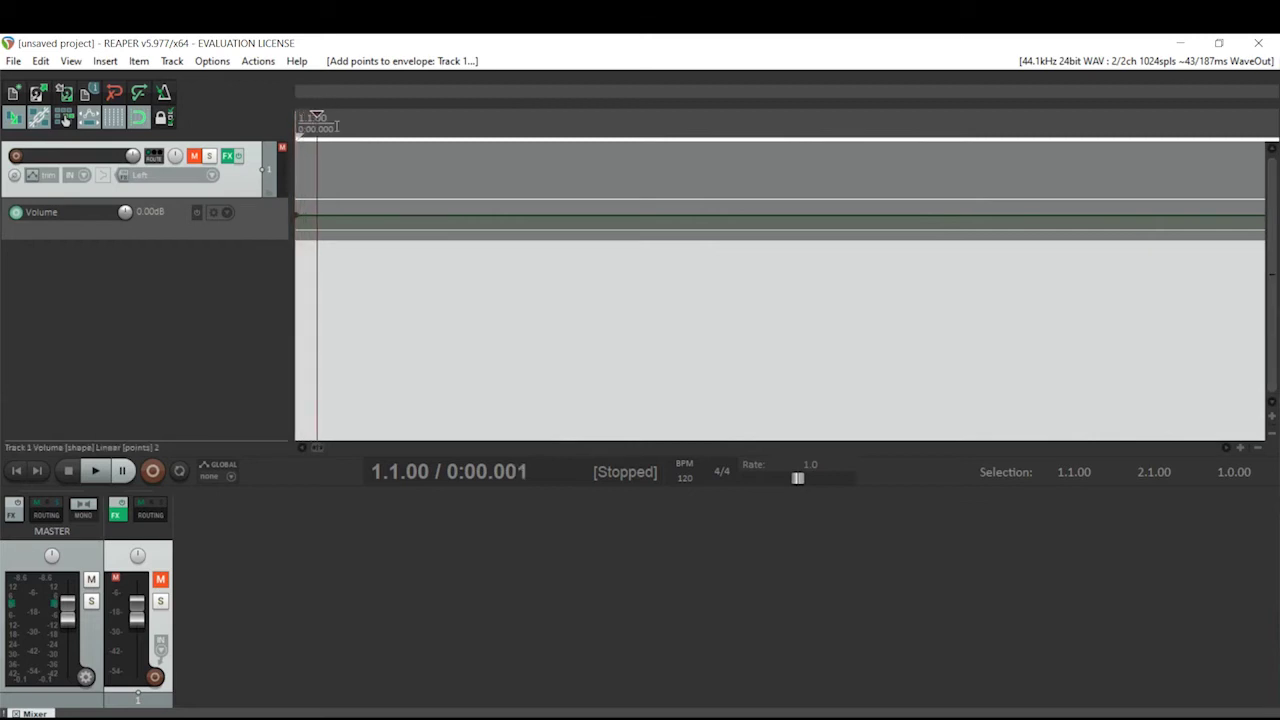
key(Right)
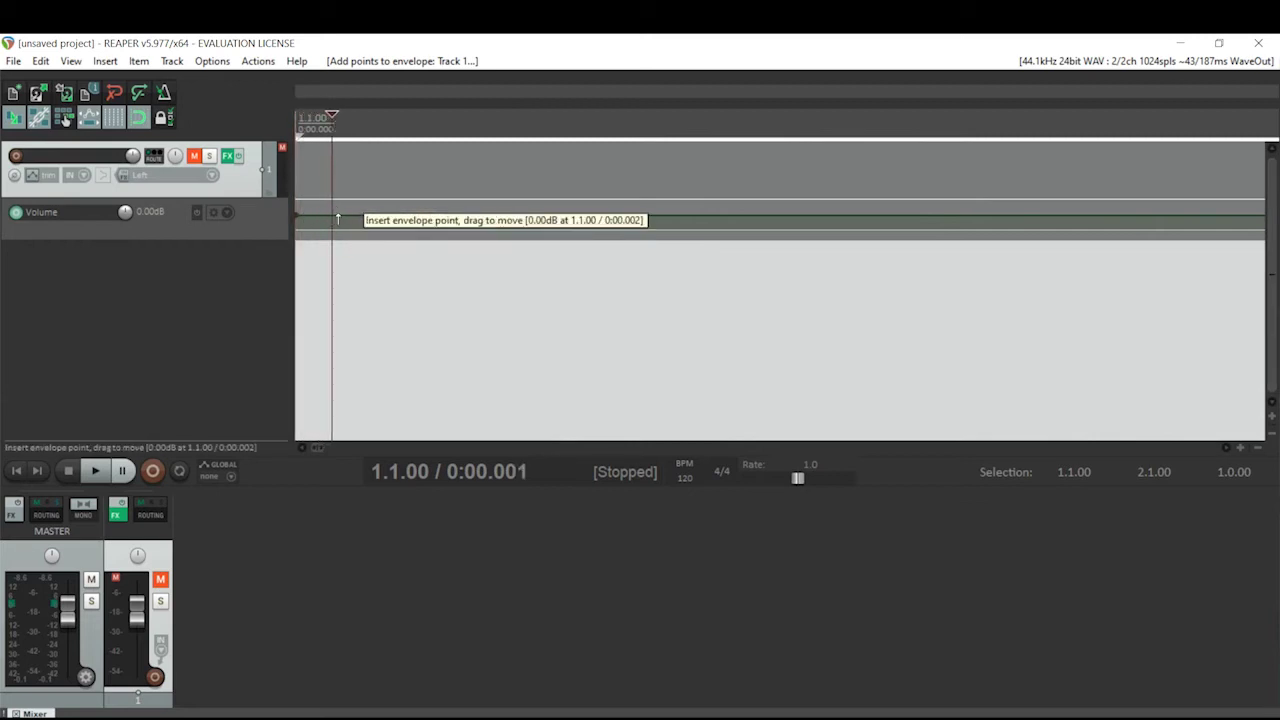
drag(297, 211, 296, 376)
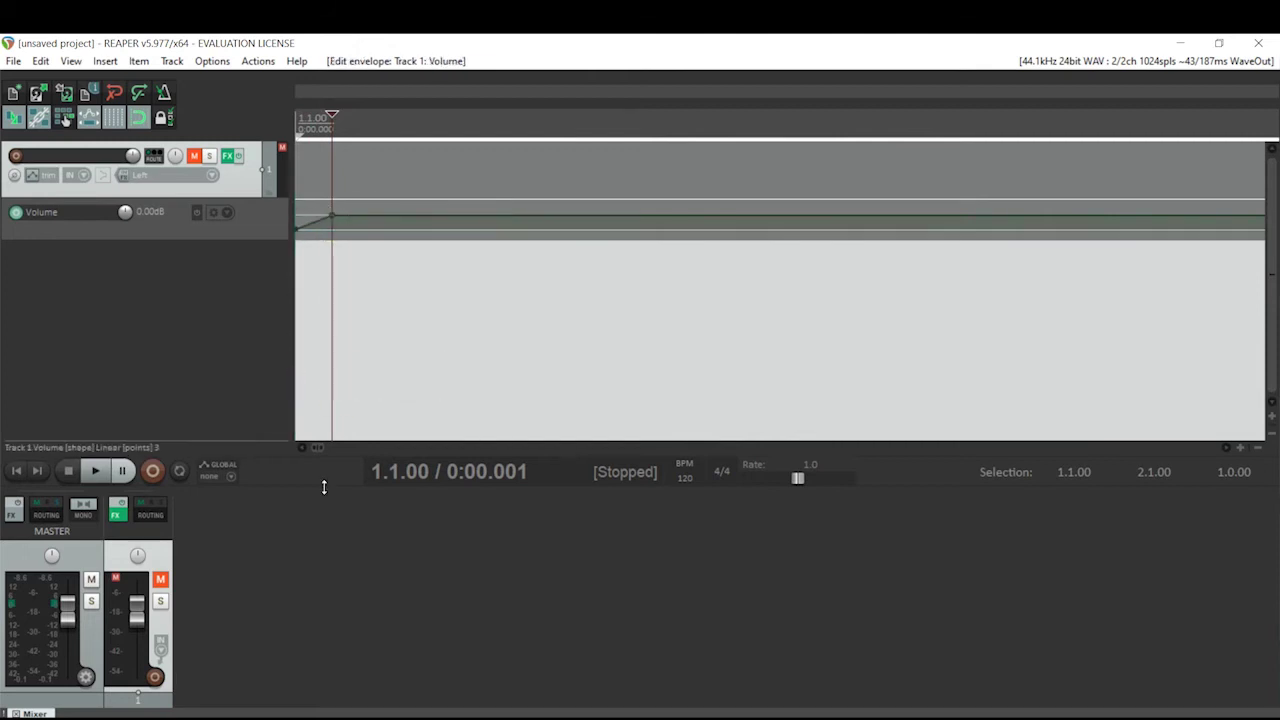
Lower the volume envelope point at 2.1.00 to the minimum level and raise the system volume to 64.
drag(323, 451, 720, 450)
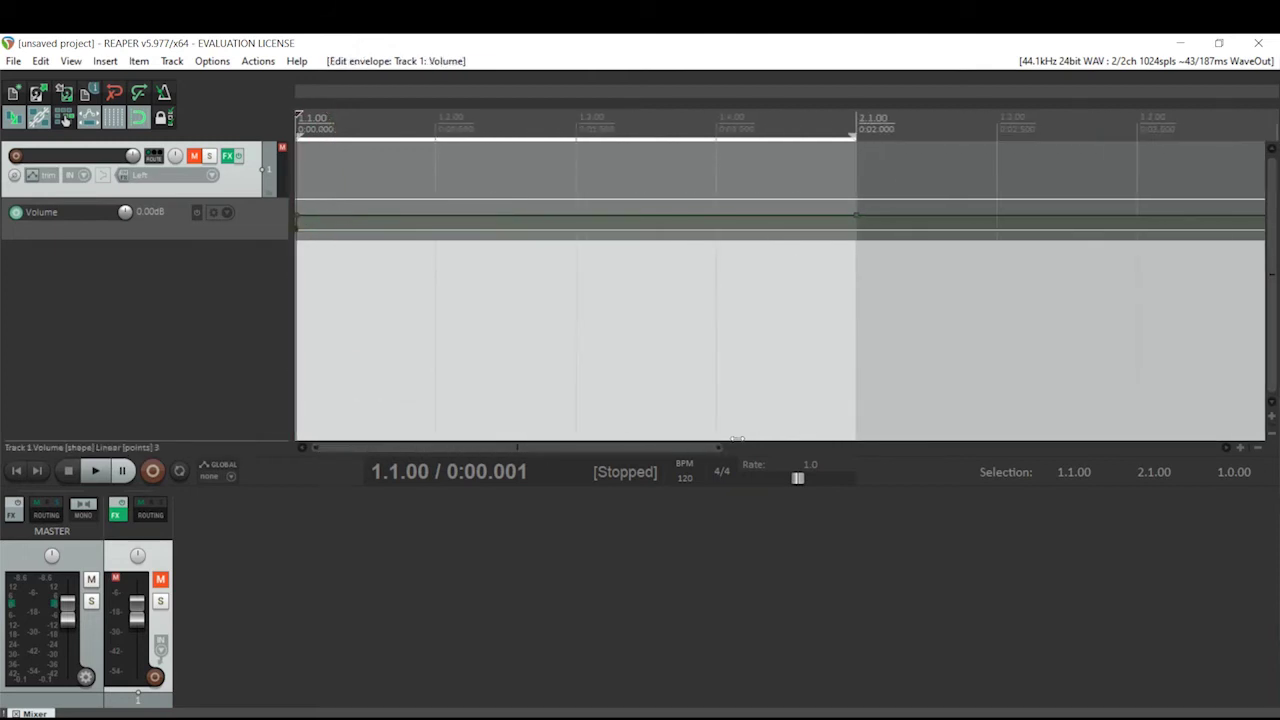
drag(854, 217, 853, 321)
key(XF86AudioRaiseVolume)
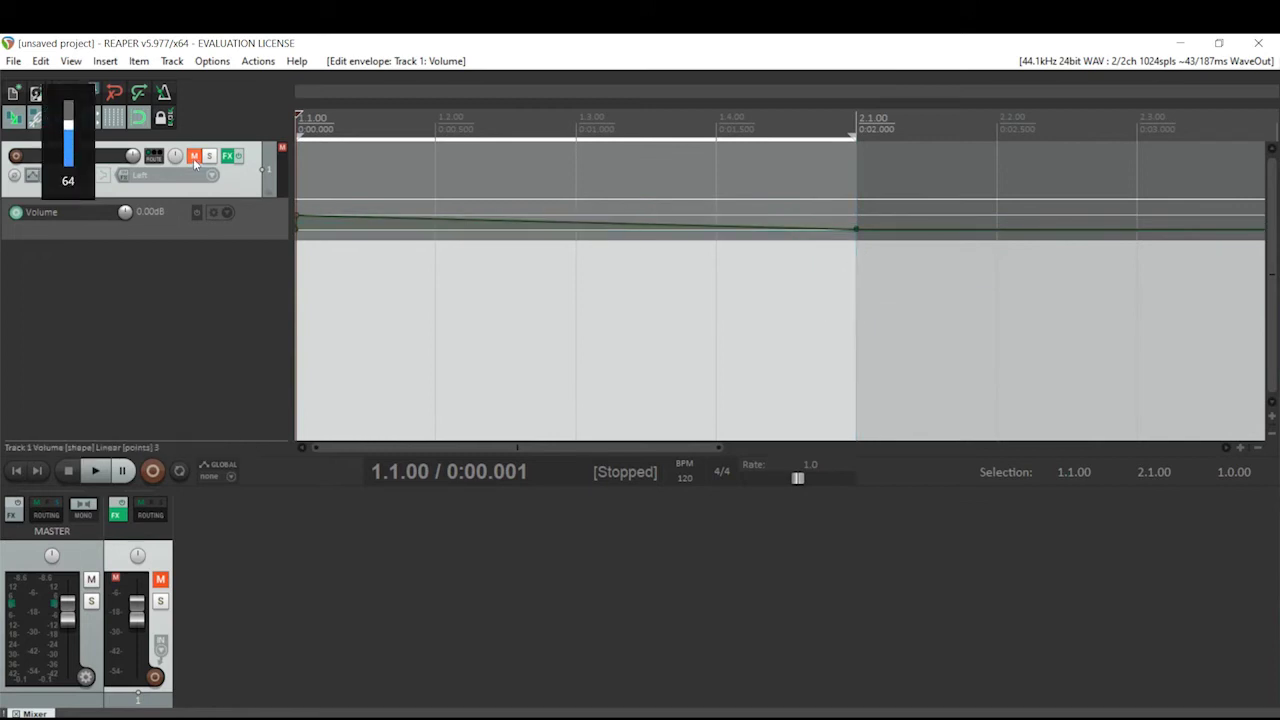
Unmute the tone track, raise the system volume and play the sound once from the start.
click(195, 157)
key(XF86AudioRaiseVolume)
key(XF86AudioRaiseVolume)
key(XF86AudioRaiseVolume)
key(space)
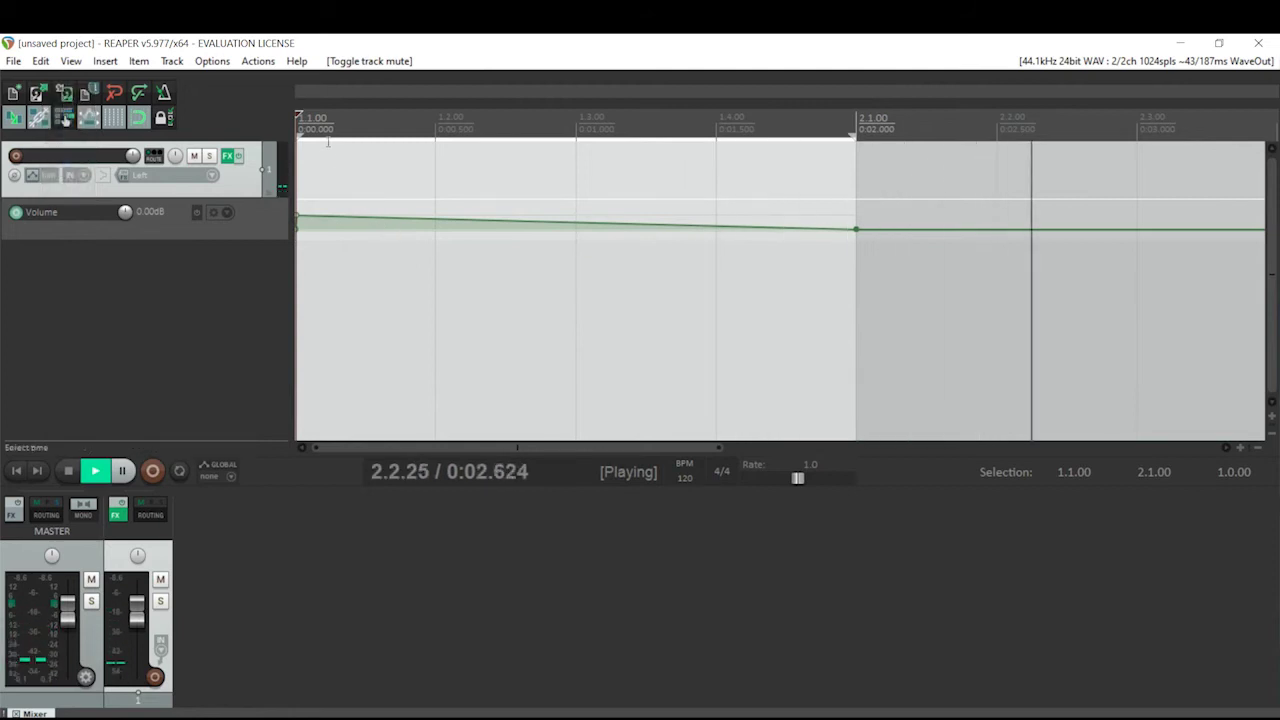
key(space)
Turn on repeat and listen to the time selection looping.
click(179, 470)
key(space)
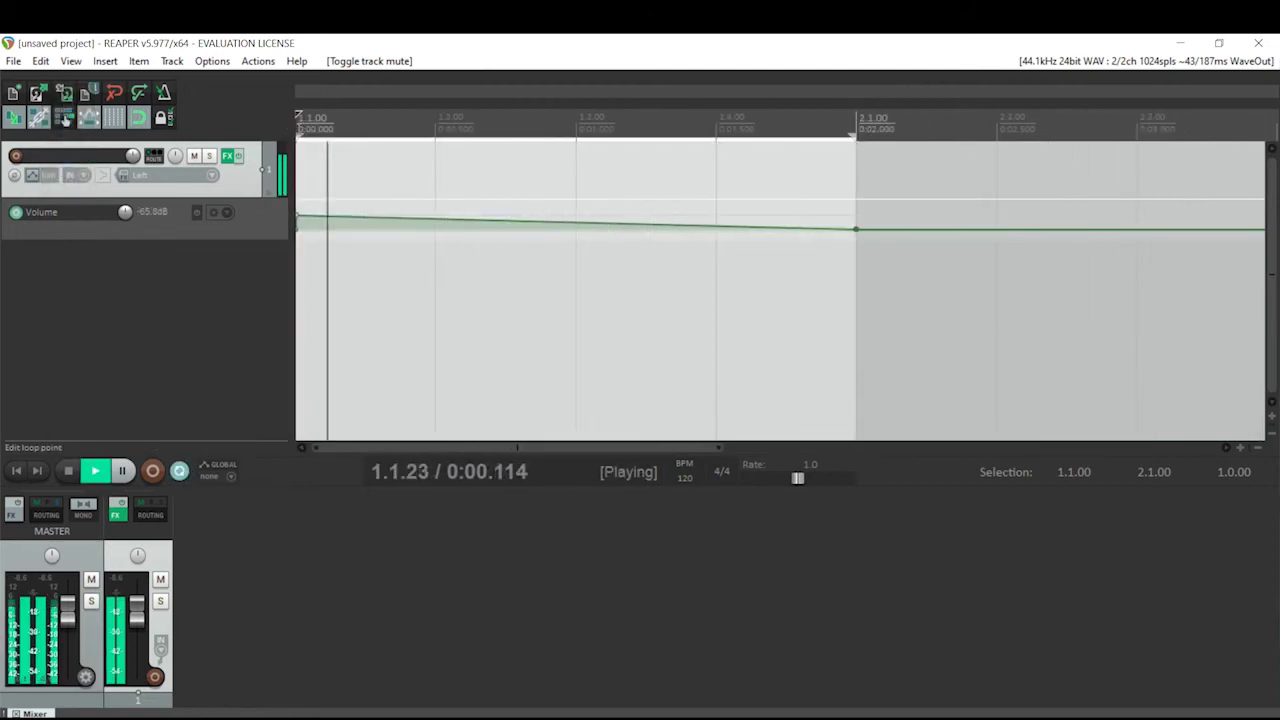
key(space)
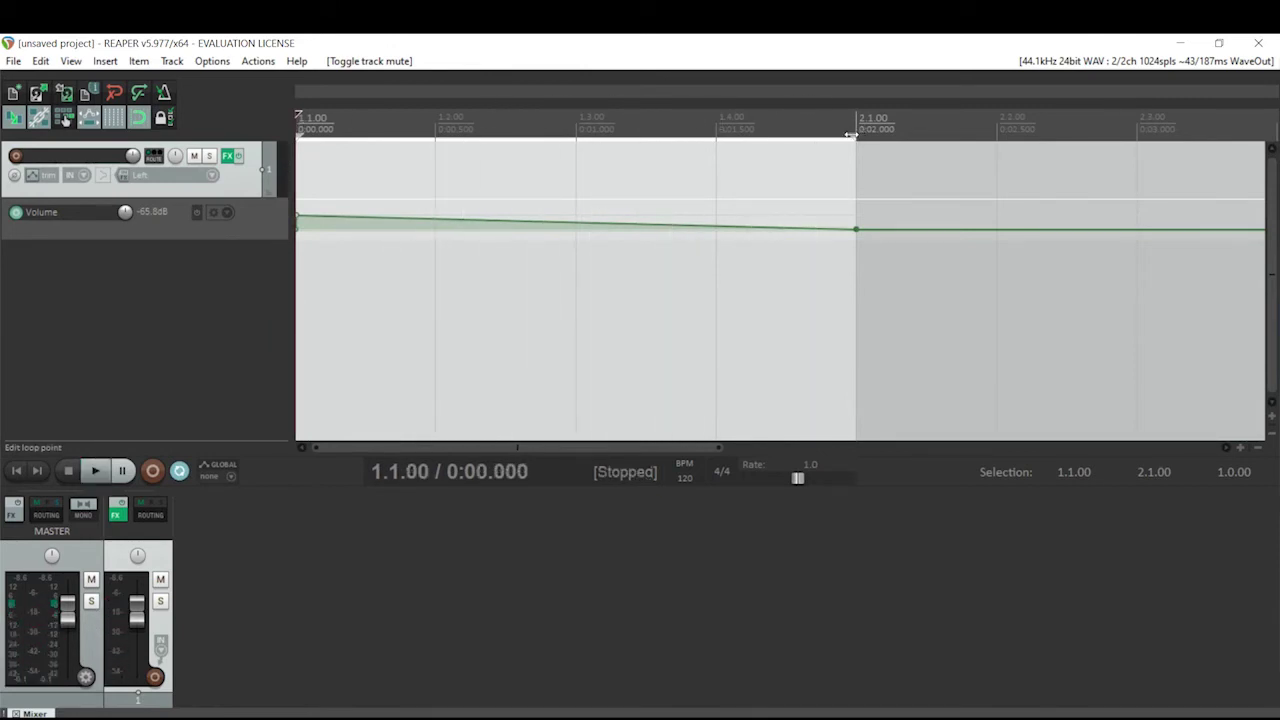
Shorten the time selection to end at 1.3.00, move the volume envelope's end point to 1.3.00 and play the loop.
drag(856, 137, 544, 174)
drag(855, 229, 566, 325)
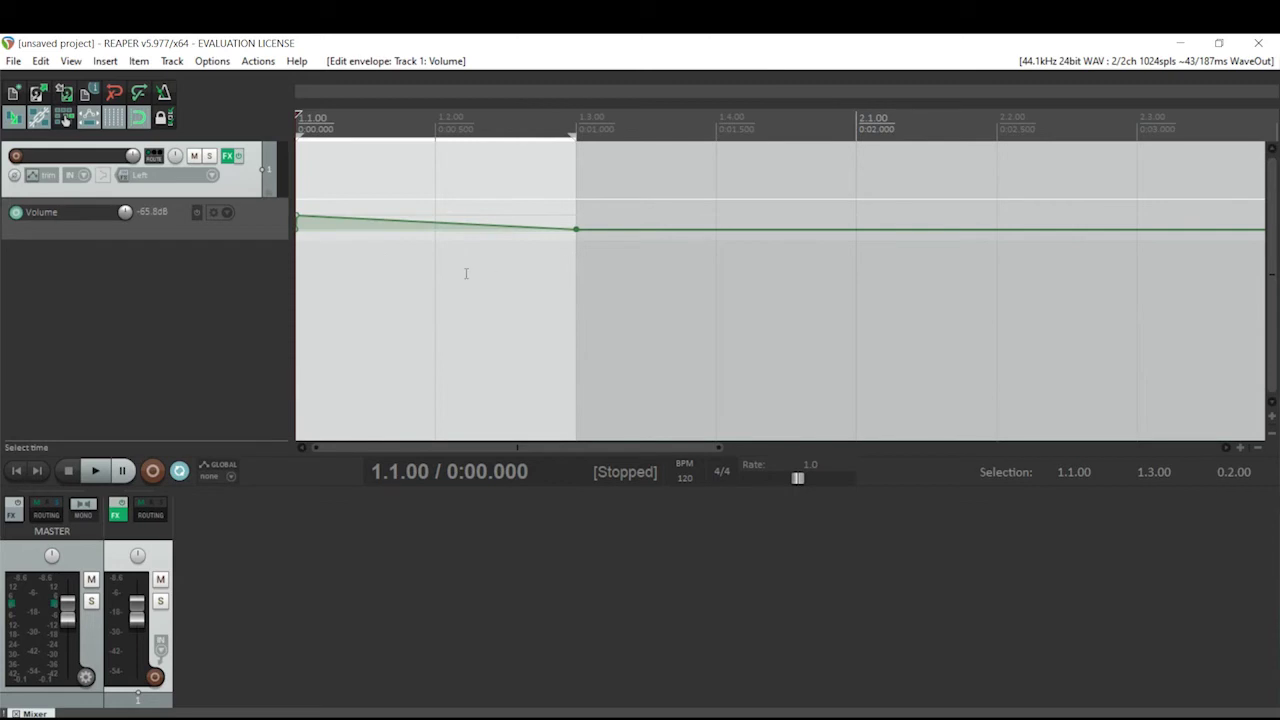
key(space)
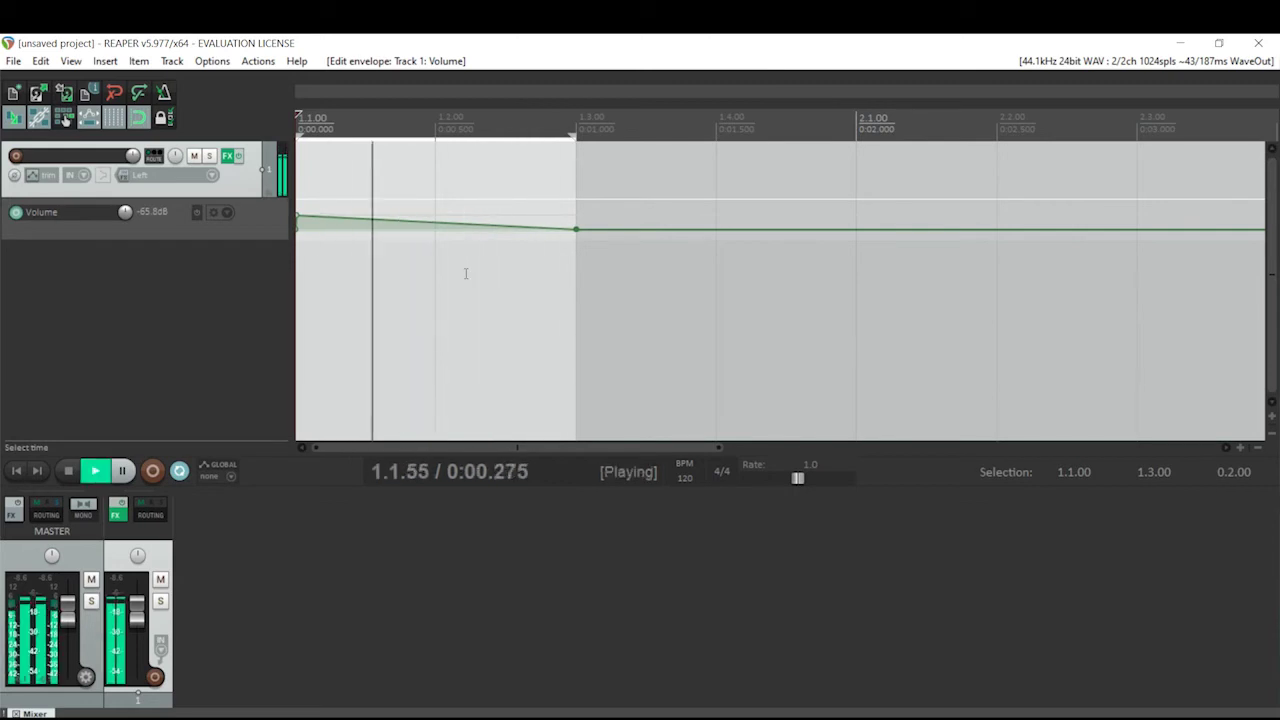
key(space)
Filter the effects for "wav" and add JS: Graphical Waveshaper to track 1 after the tone generators.
click(227, 157)
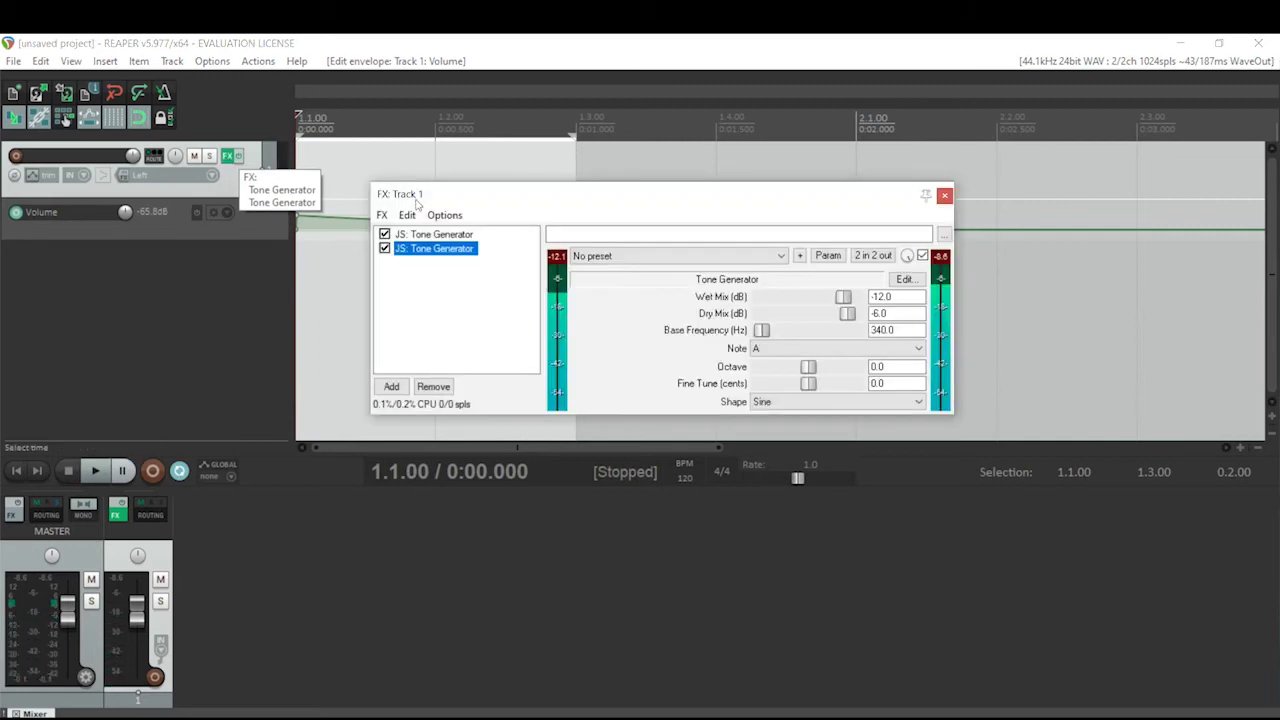
click(382, 215)
click(402, 241)
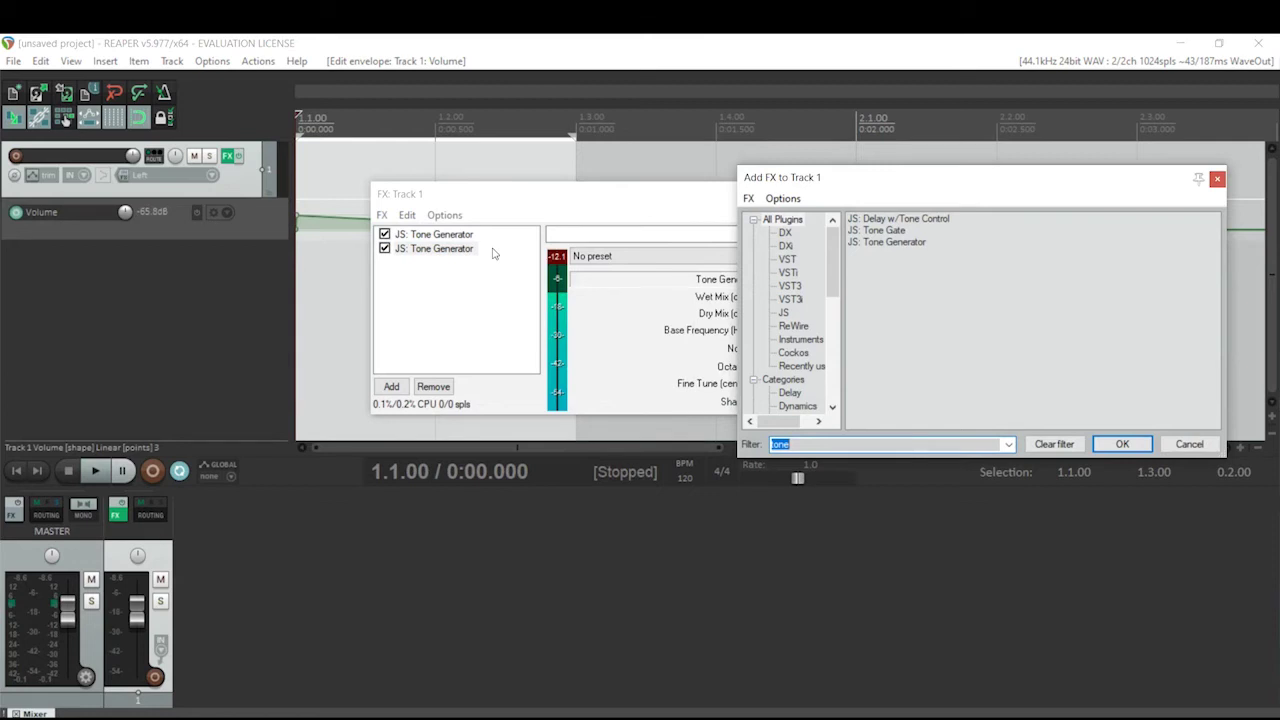
key(BackSpace)
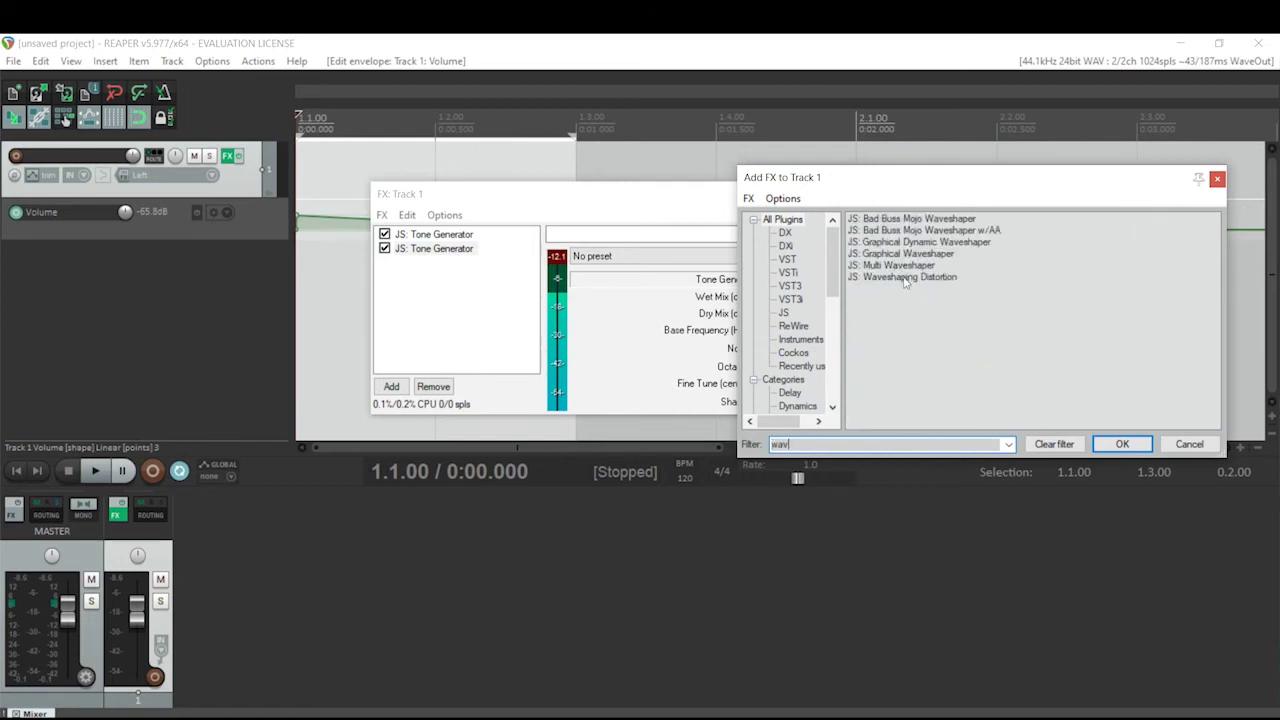
double_click(890, 255)
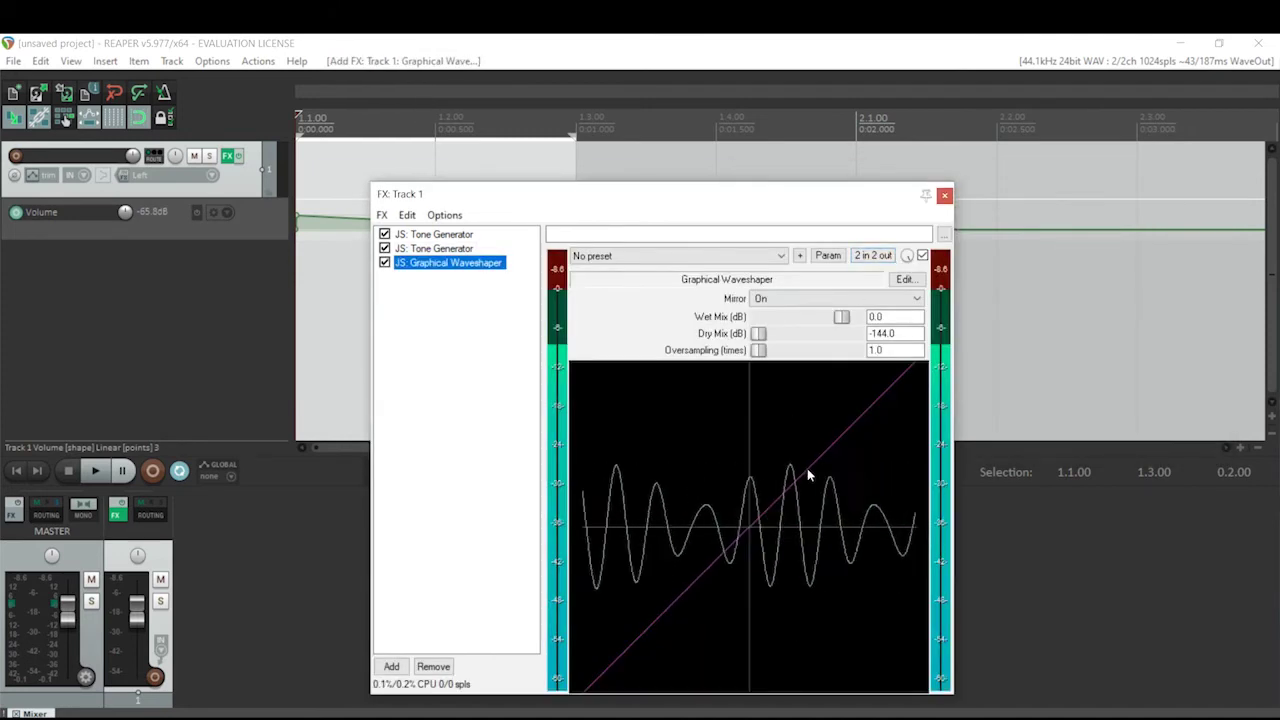
Try flattening and reshaping the waveshaper curve's upper part during playback, and undo the curve edits.
drag(807, 468, 917, 462)
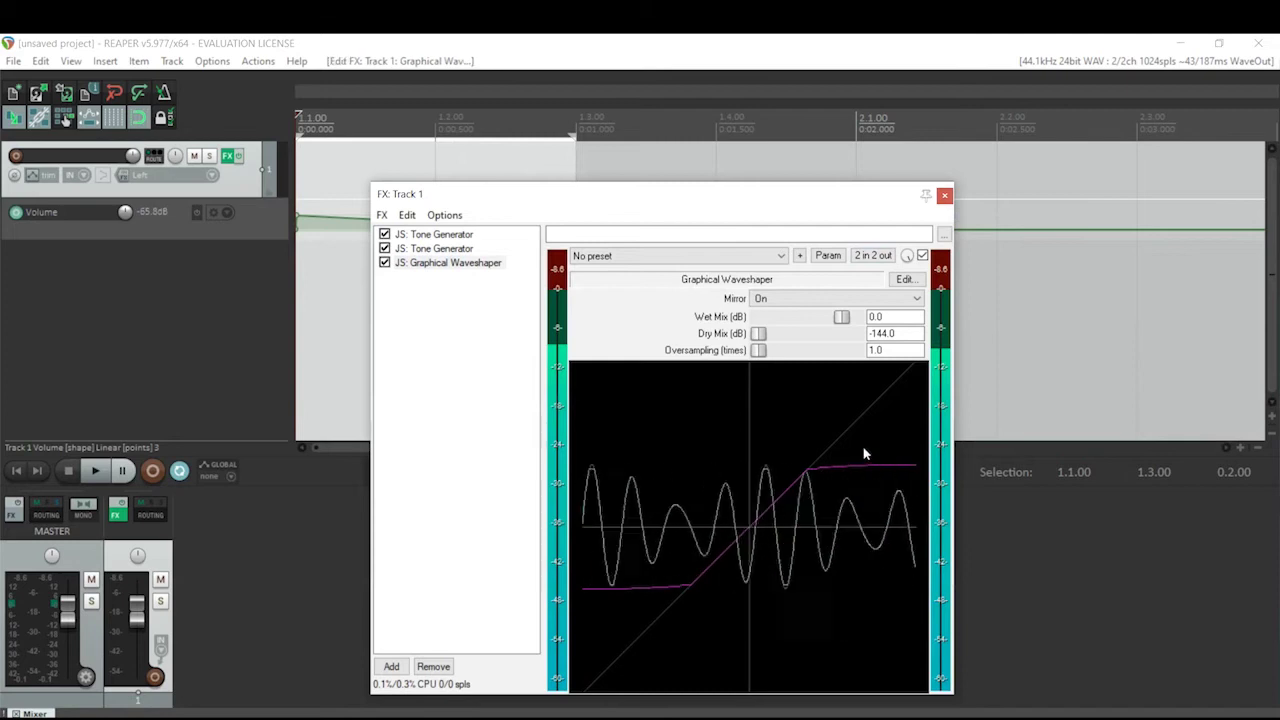
key(space)
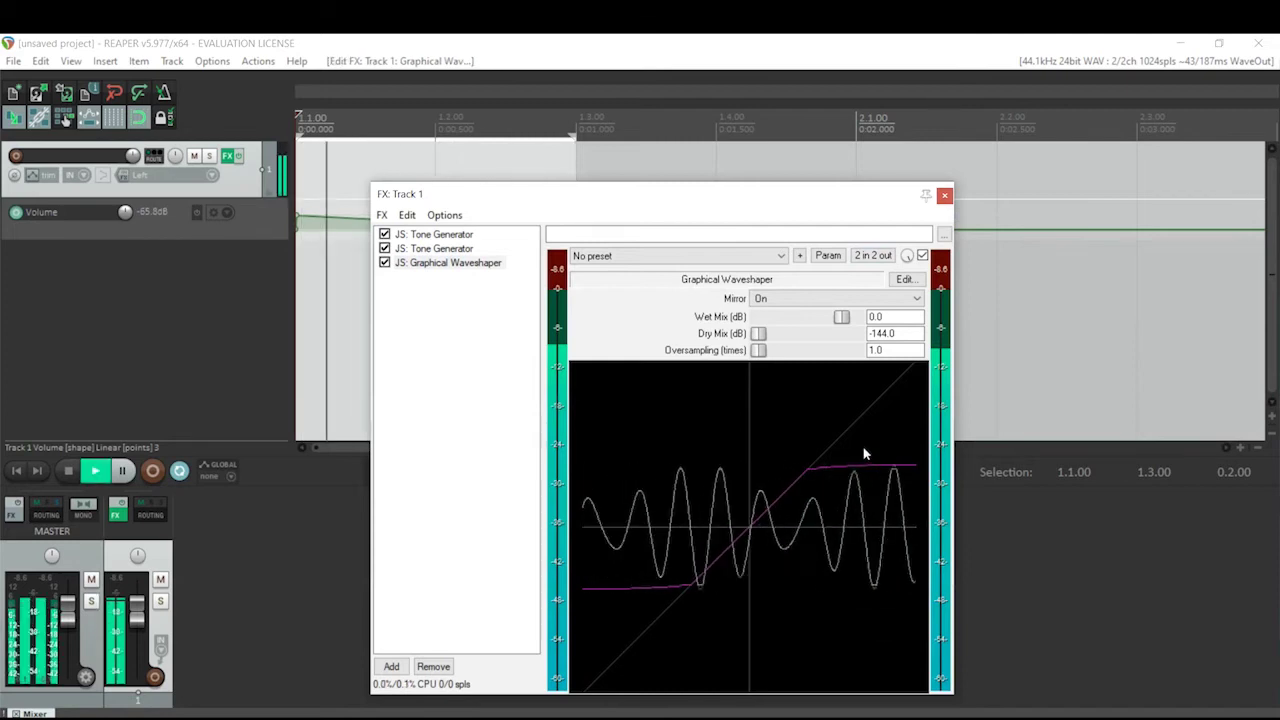
drag(808, 468, 890, 422)
mouse_move(791, 481)
mouse_down()
mouse_move(905, 468)
mouse_move(880, 460)
mouse_move(780, 490)
mouse_move(860, 470)
mouse_move(843, 386)
mouse_move(911, 457)
mouse_move(771, 500)
mouse_move(917, 430)
mouse_move(754, 518)
mouse_move(915, 476)
mouse_up()
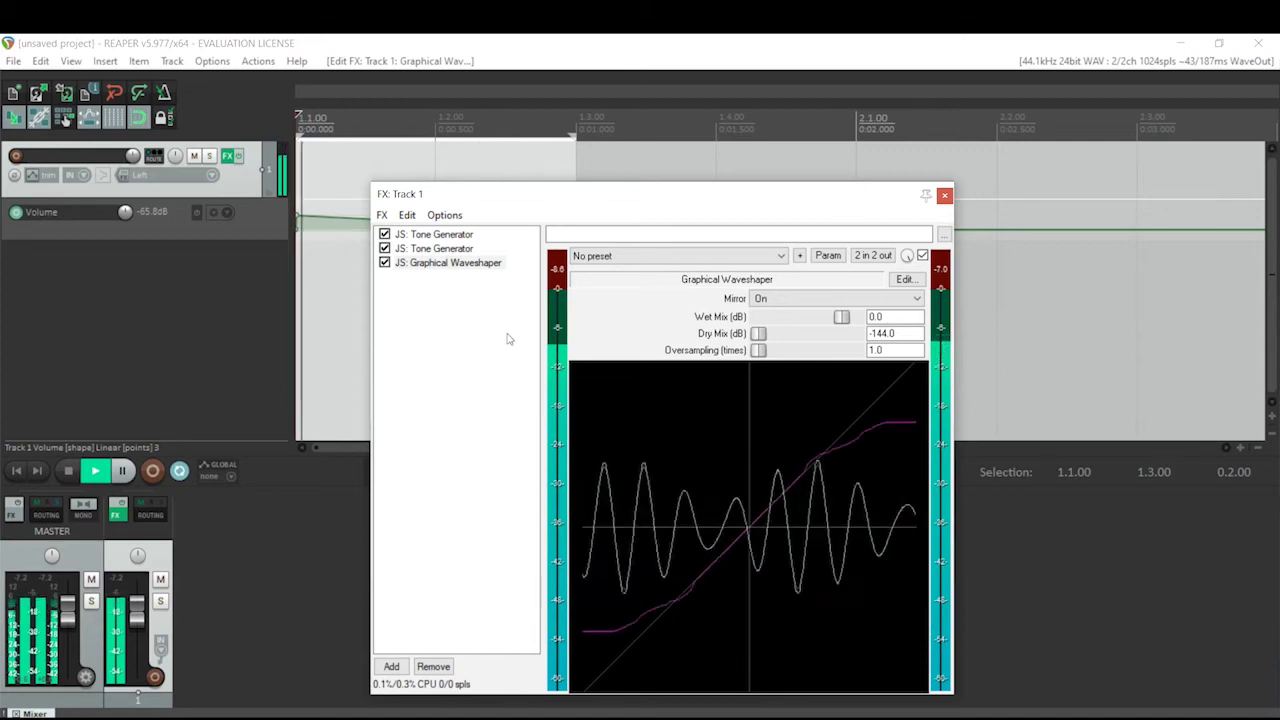
key(ctrl+z)
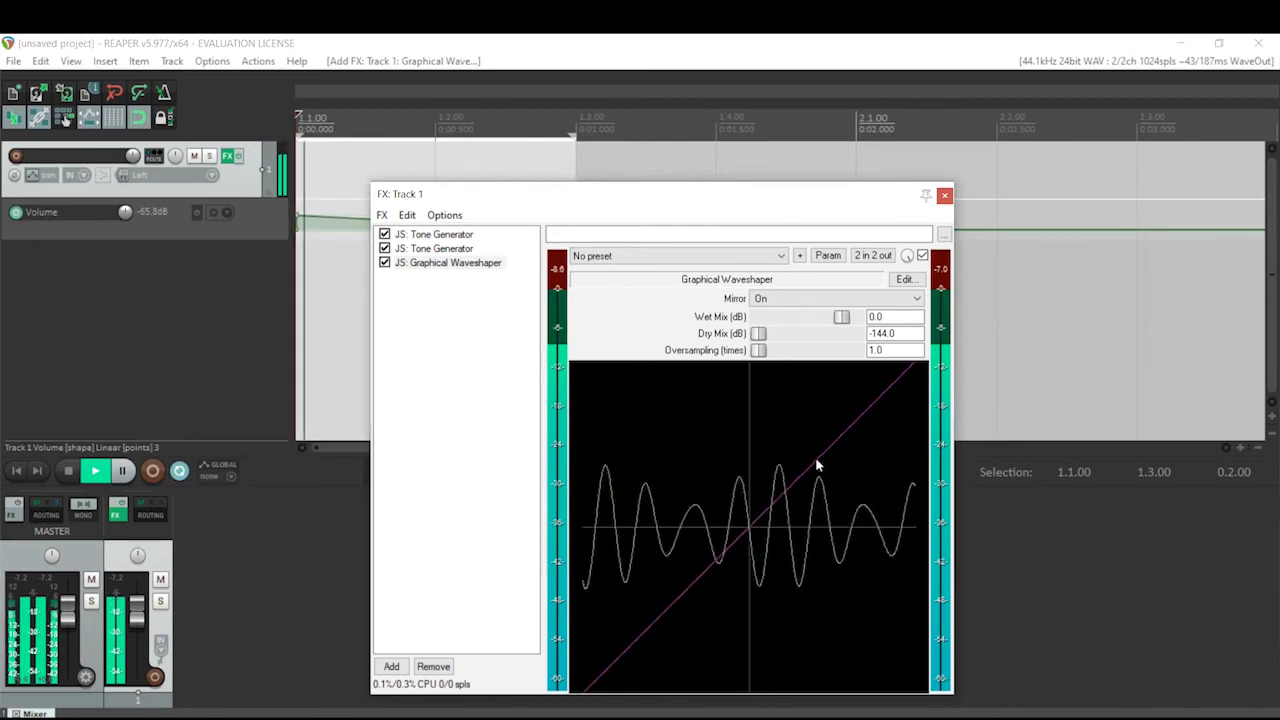
Redraw the Graphical Waveshaper curve so it bends gently into a flat clipping level just above the waveform's peaks.
drag(815, 458, 930, 455)
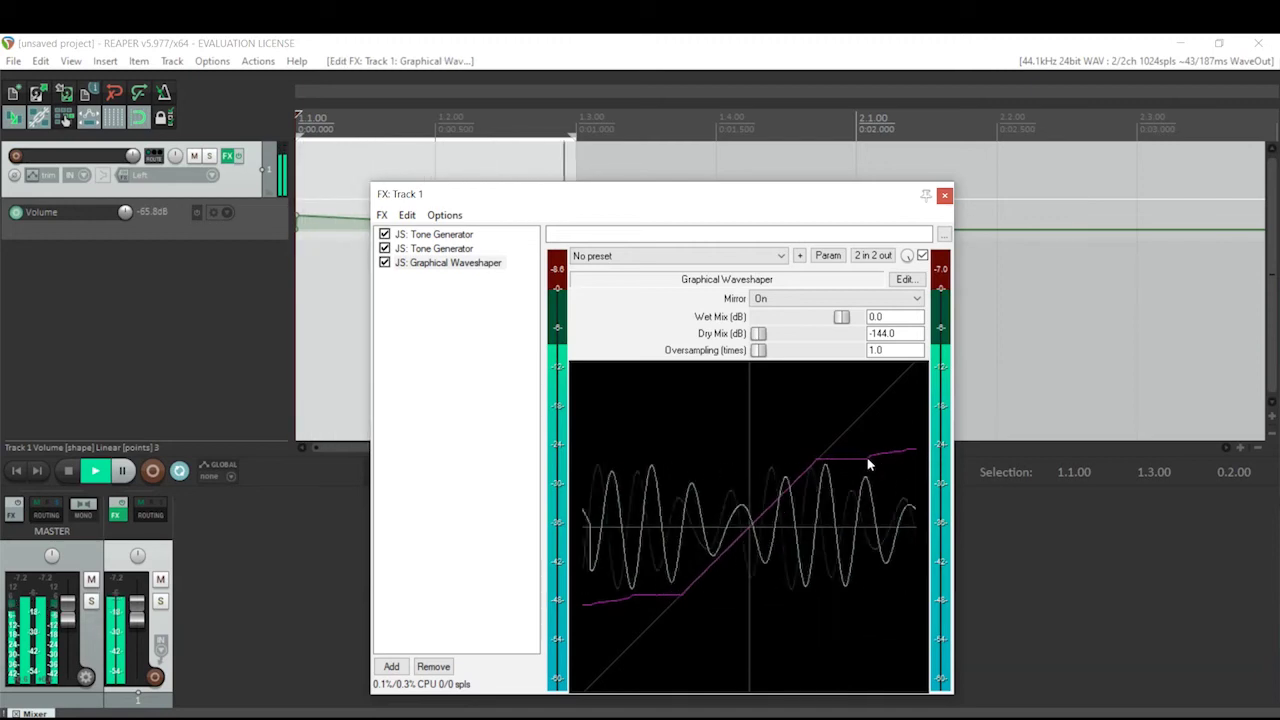
drag(914, 449, 914, 459)
drag(806, 478, 814, 471)
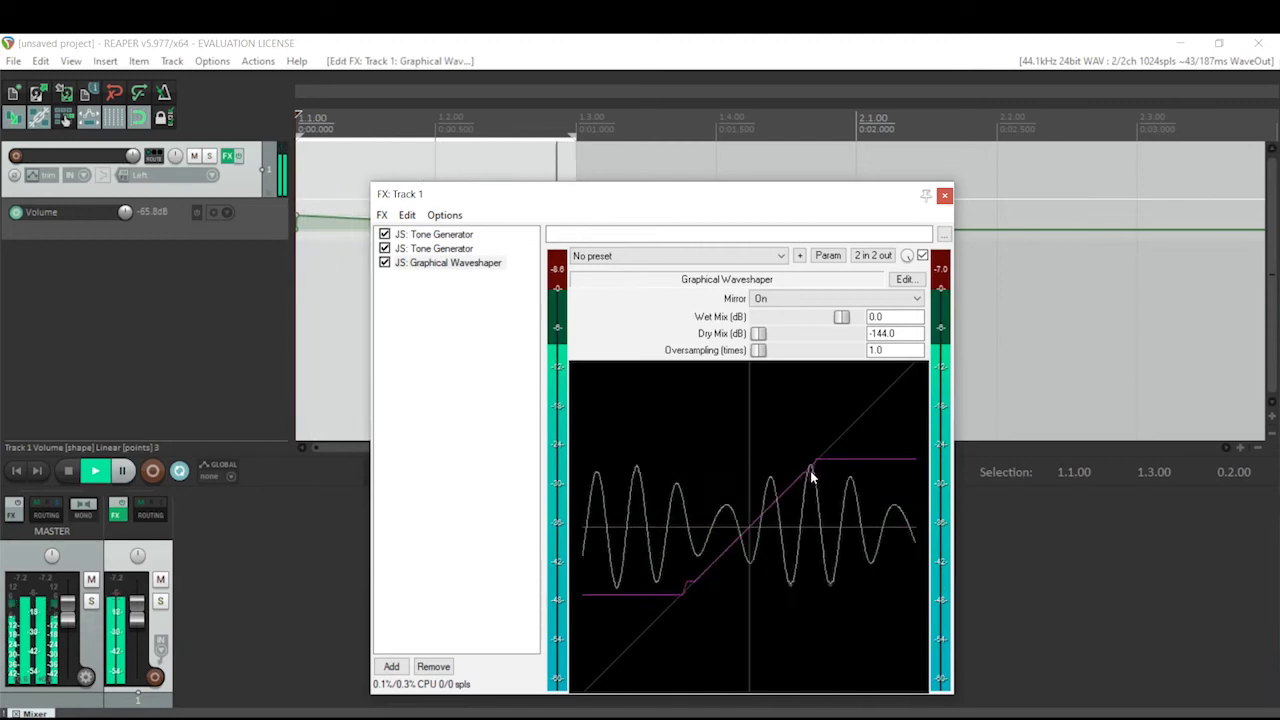
drag(912, 460, 914, 472)
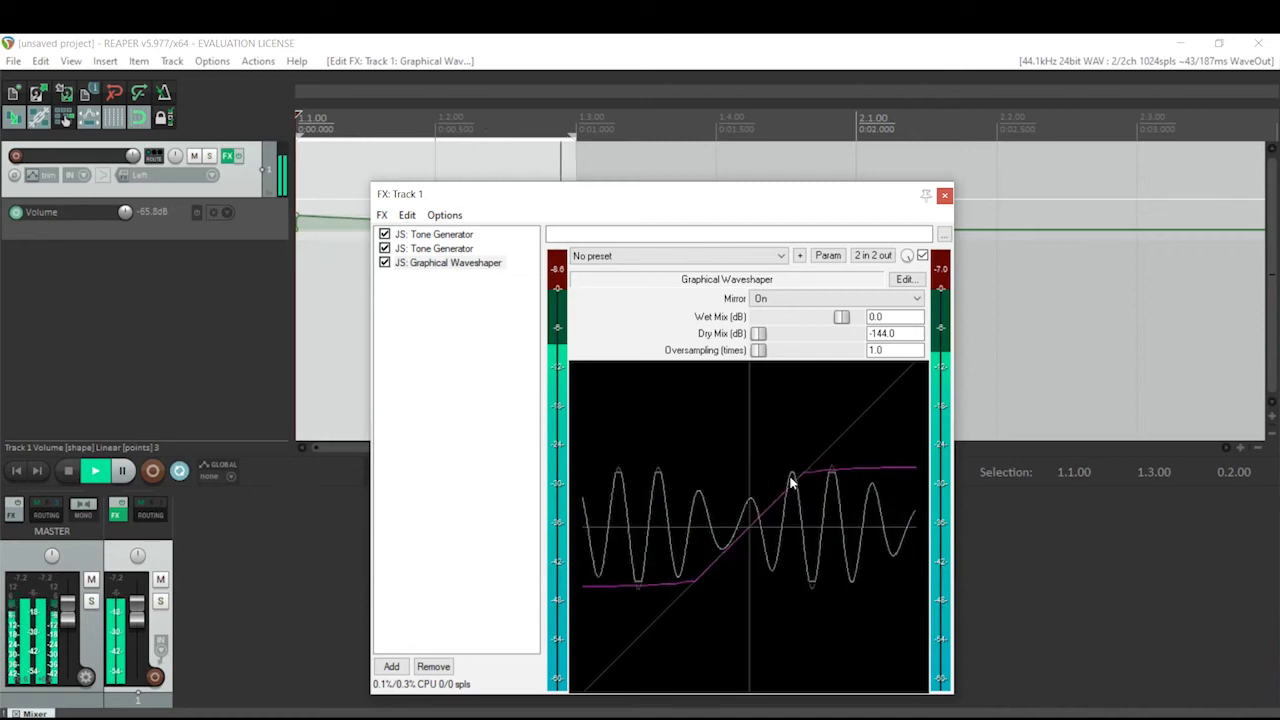
drag(794, 480, 918, 455)
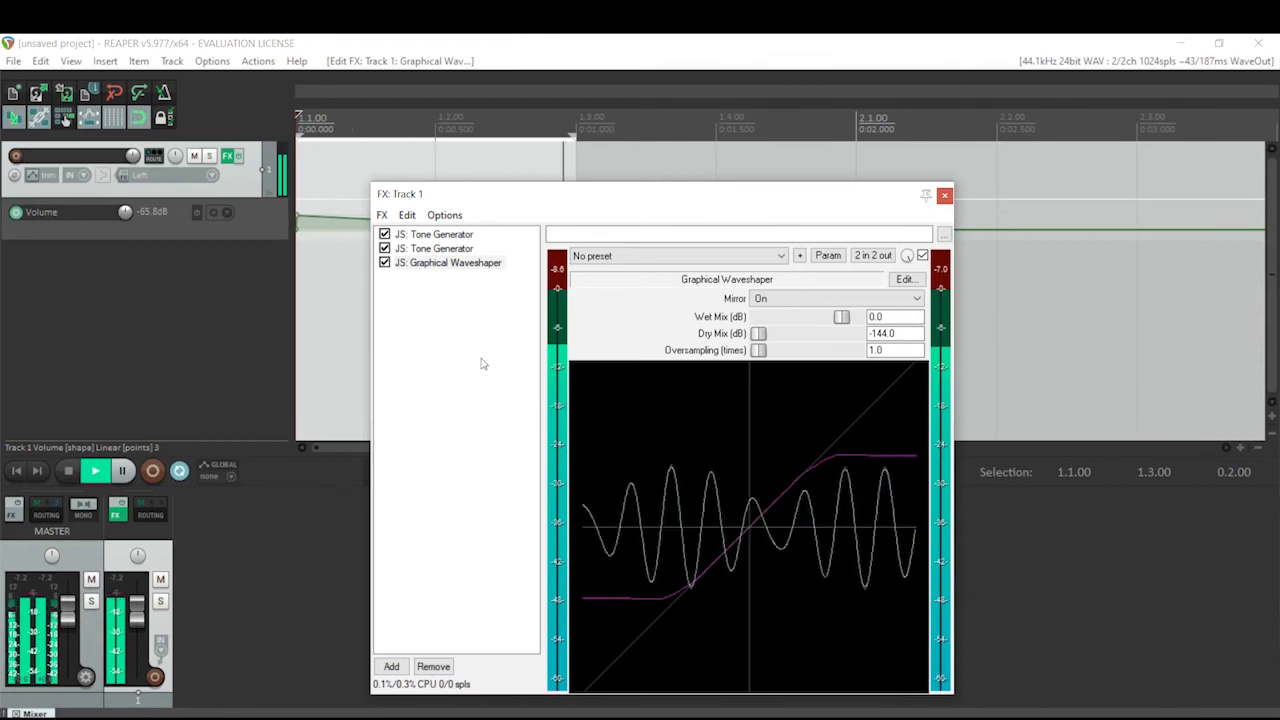
Filter the effects for "comp" and add VST: ReaComp (Cockos) after the Graphical Waveshaper.
click(382, 216)
click(443, 240)
text(comp)
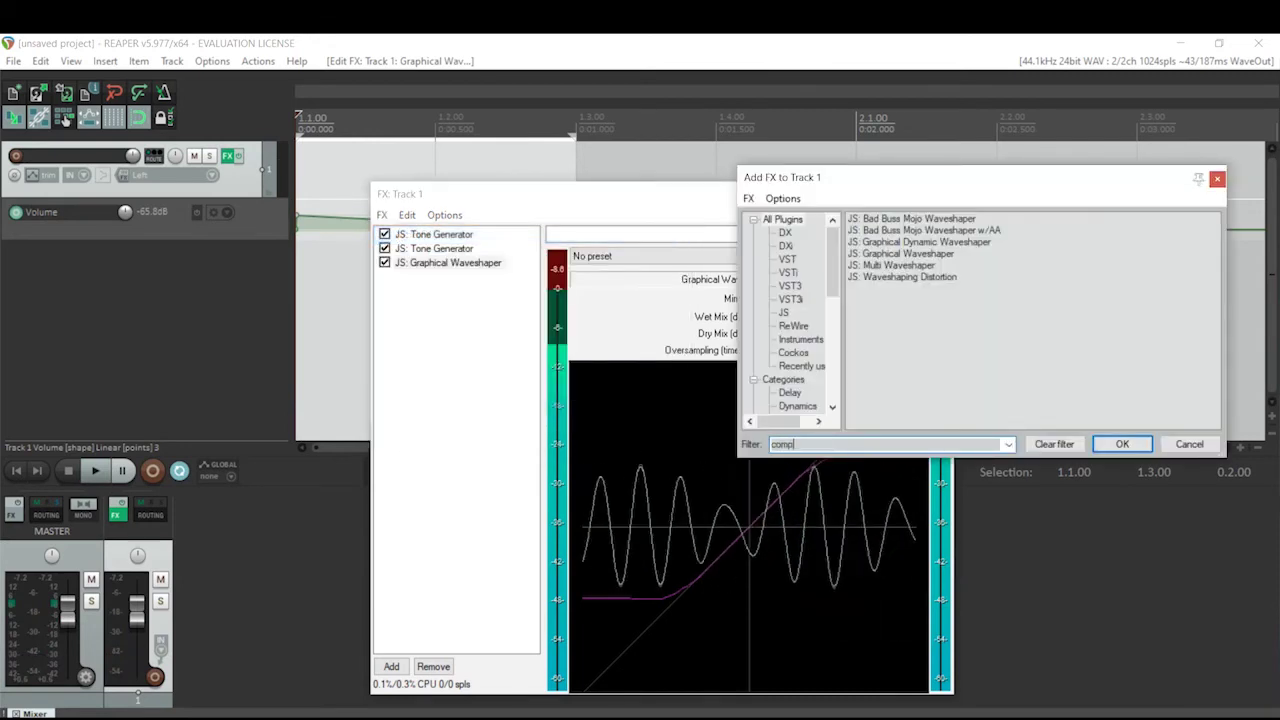
double_click(886, 230)
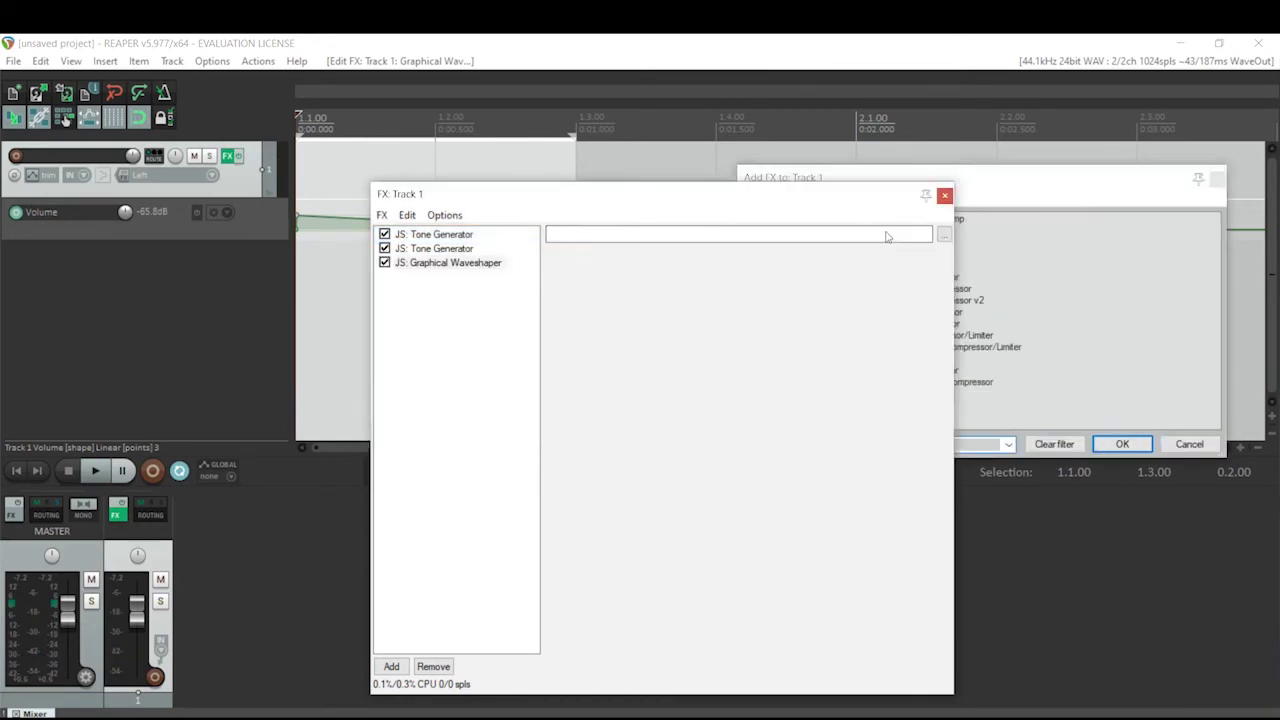
Set ReaComp's threshold to about -15.2 dB and its ratio to about 2.49:1 during playback, and close the FX window.
drag(566, 344, 566, 392)
key(space)
drag(676, 391, 687, 393)
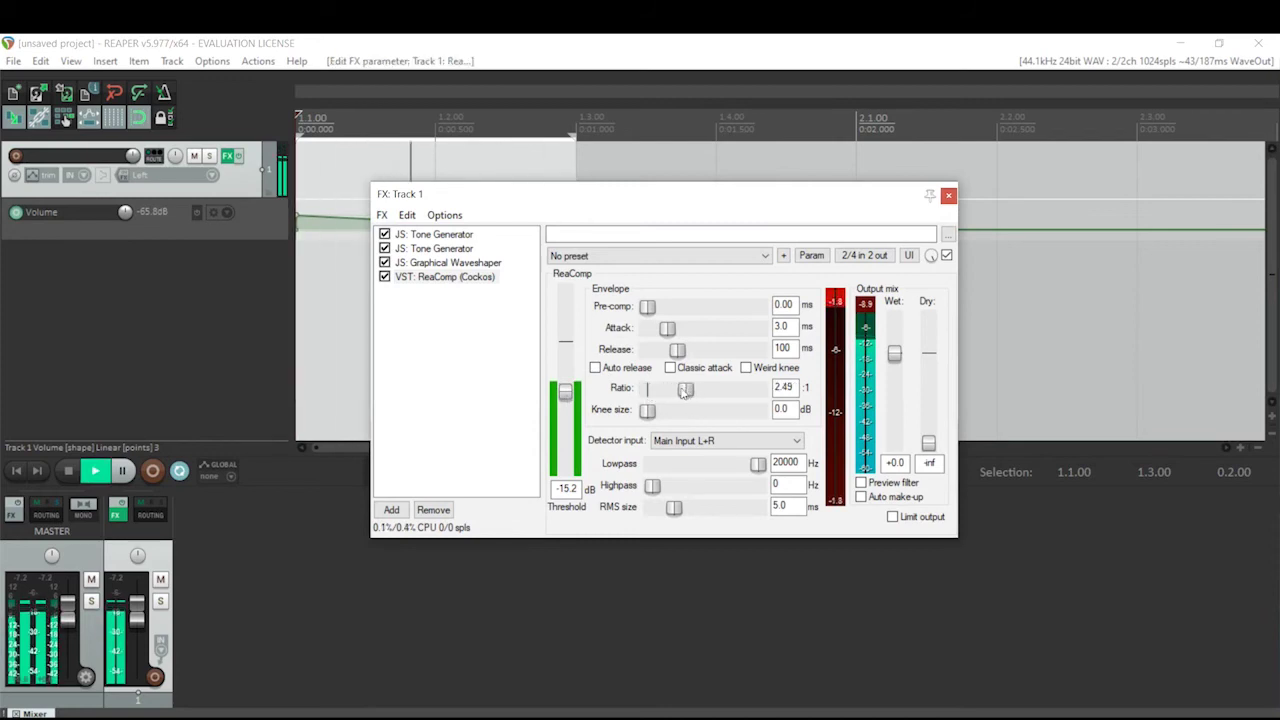
click(949, 197)
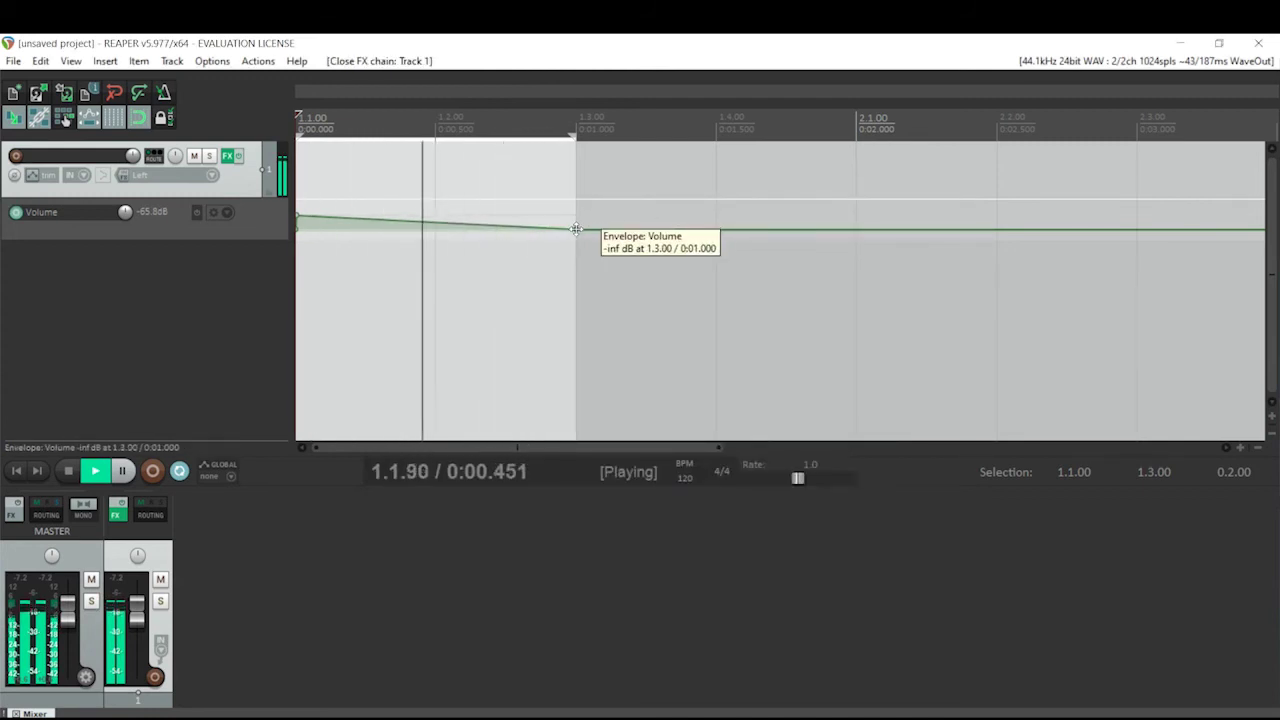
Try ending the volume envelope at 1.2.00, and return its end point to 1.3.00.
drag(576, 229, 462, 259)
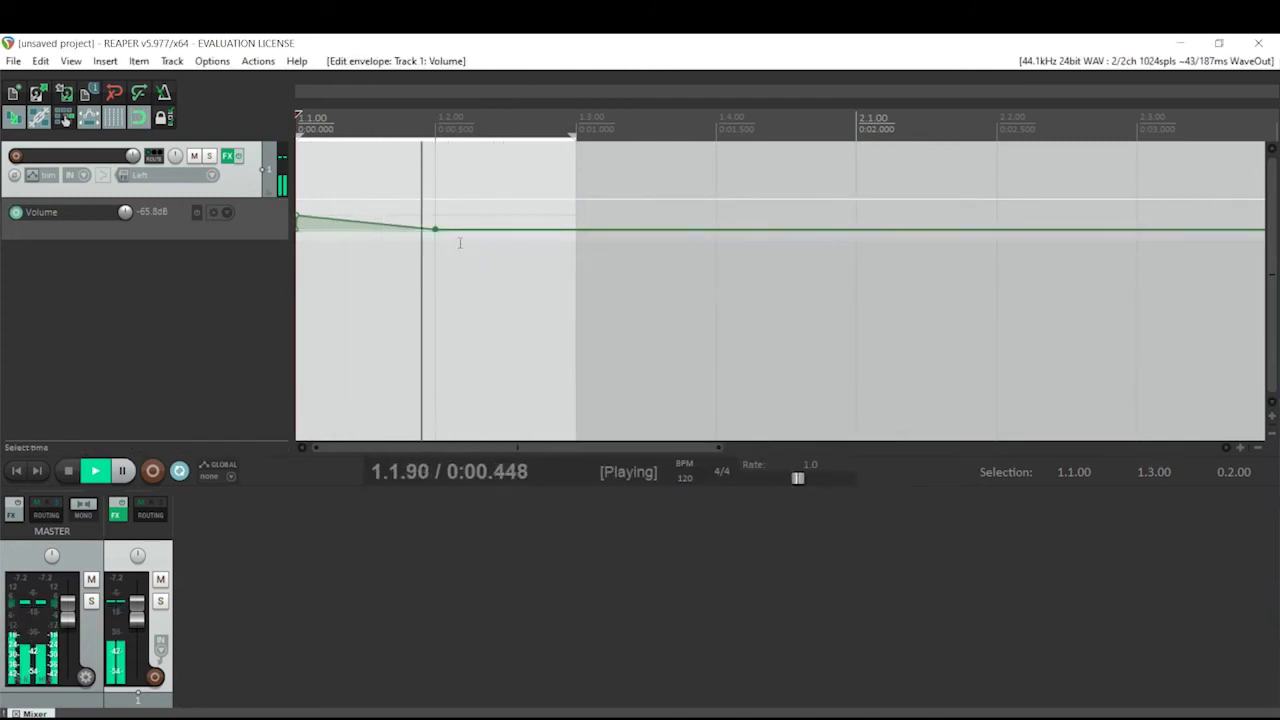
drag(436, 229, 537, 263)
Stop playback, set the project tempo to 180 BPM and play the loop at the new tempo.
key(space)
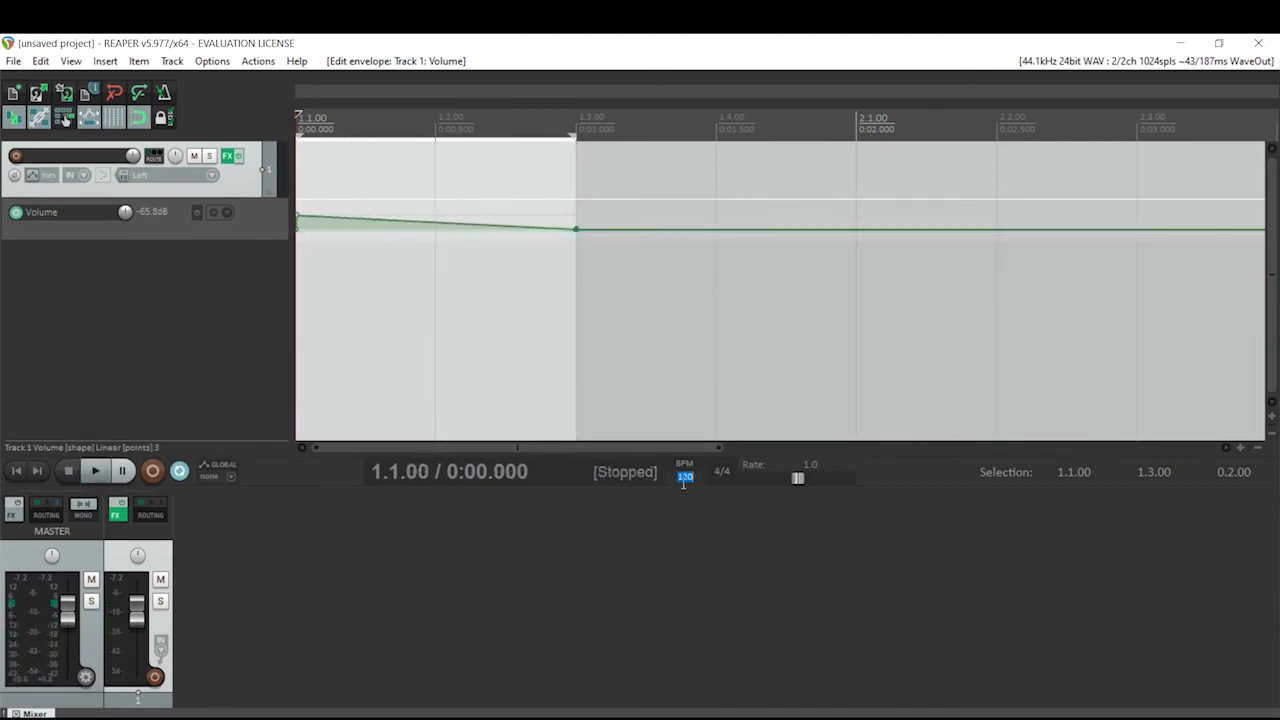
click(681, 478)
text(180)
key(Return)
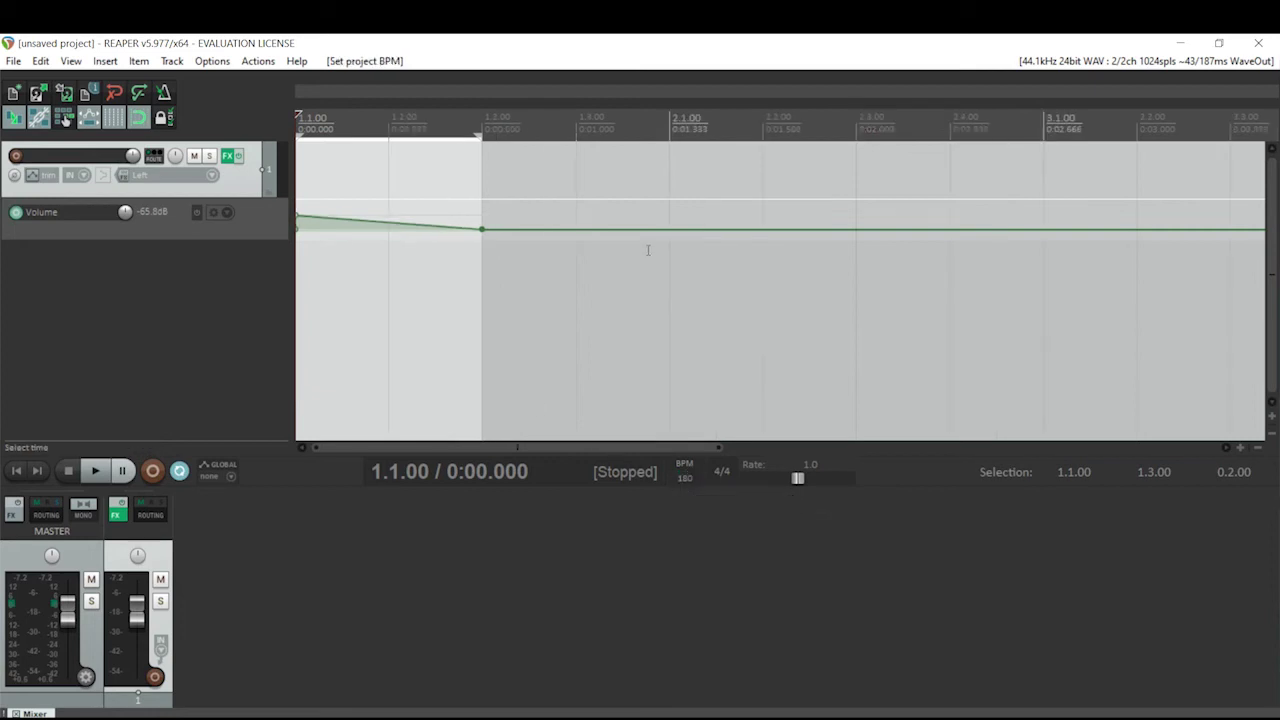
key(space)
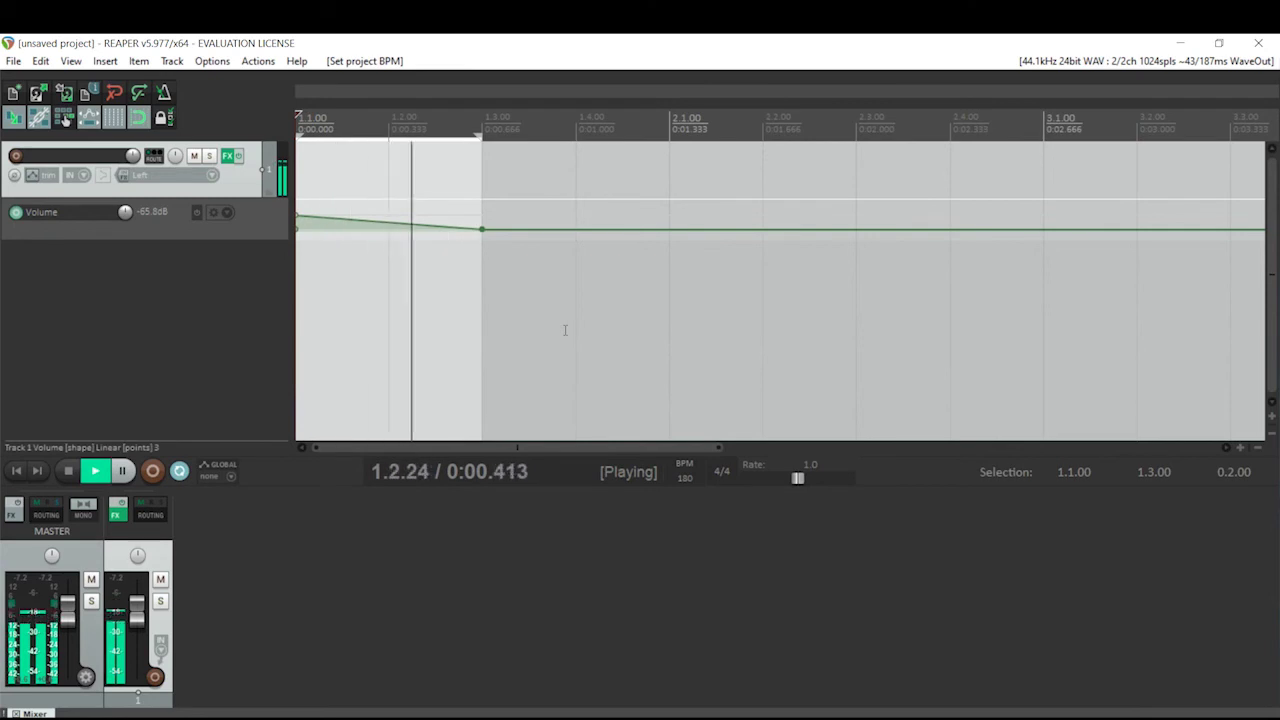
Add JS: Saturation after ReaComp with an amount of about 54%, close the FX window and stop playback.
key(shift+f)
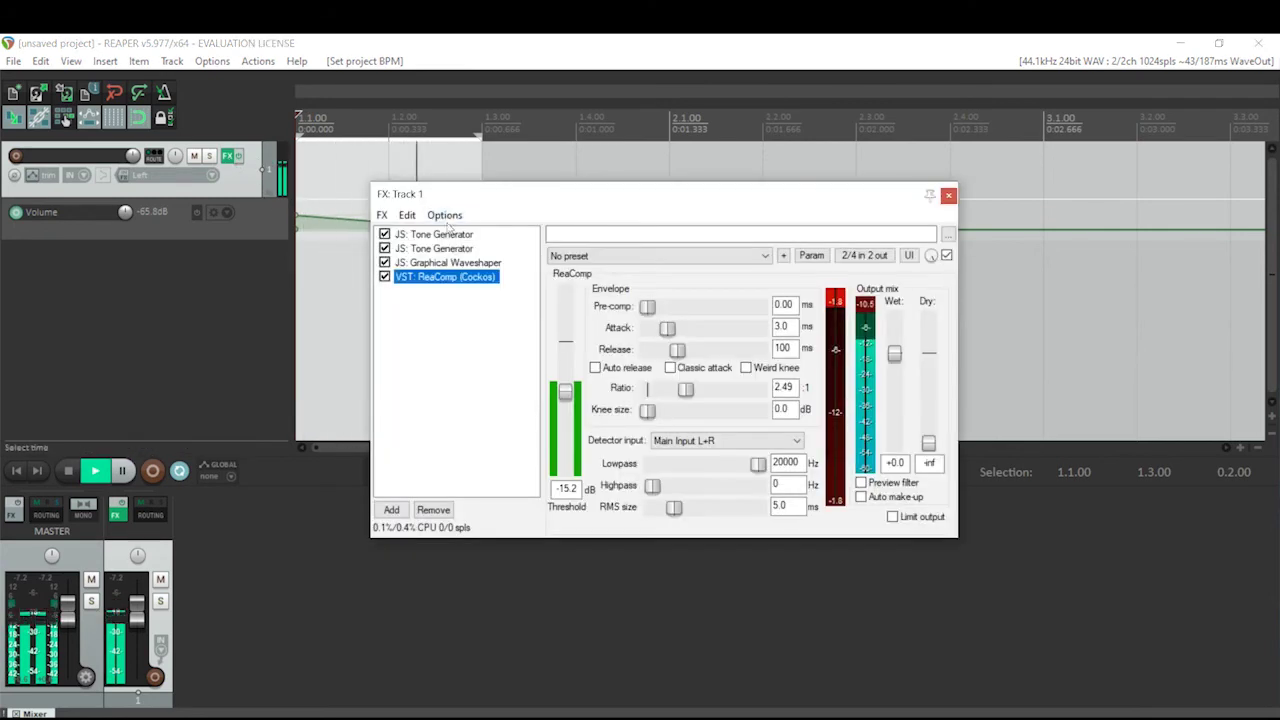
click(382, 215)
click(420, 234)
text(sat)
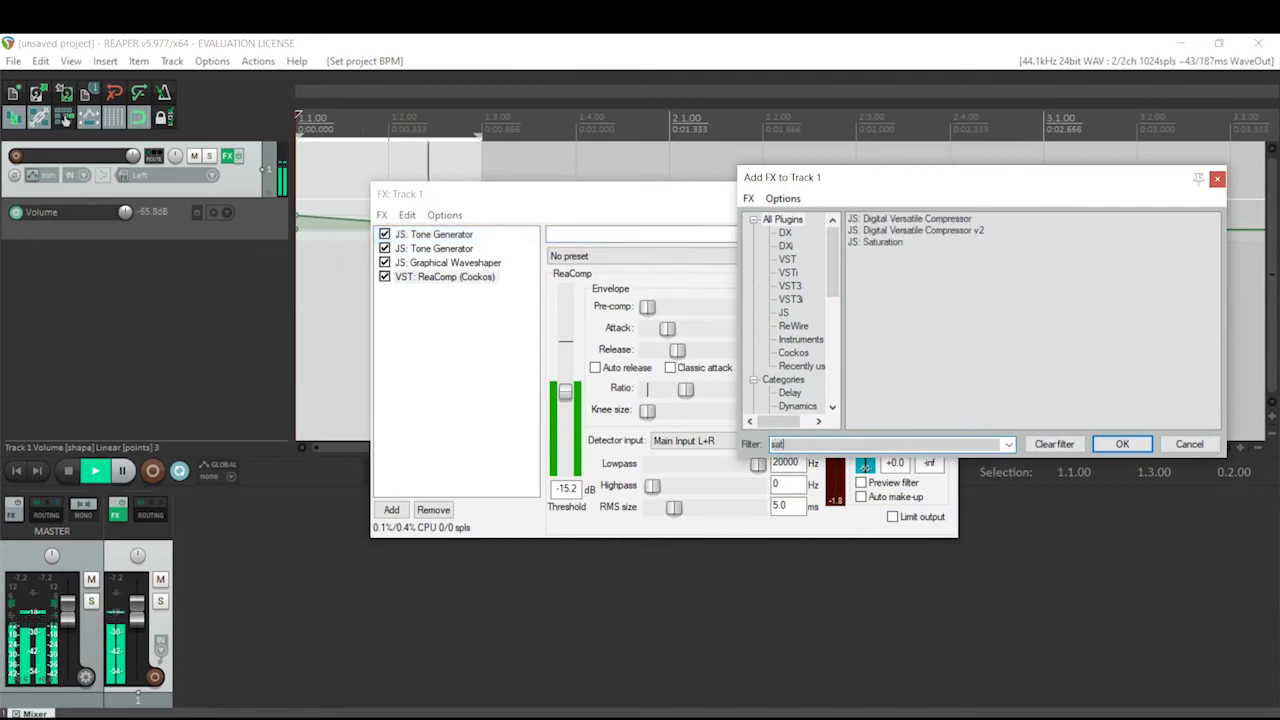
double_click(876, 244)
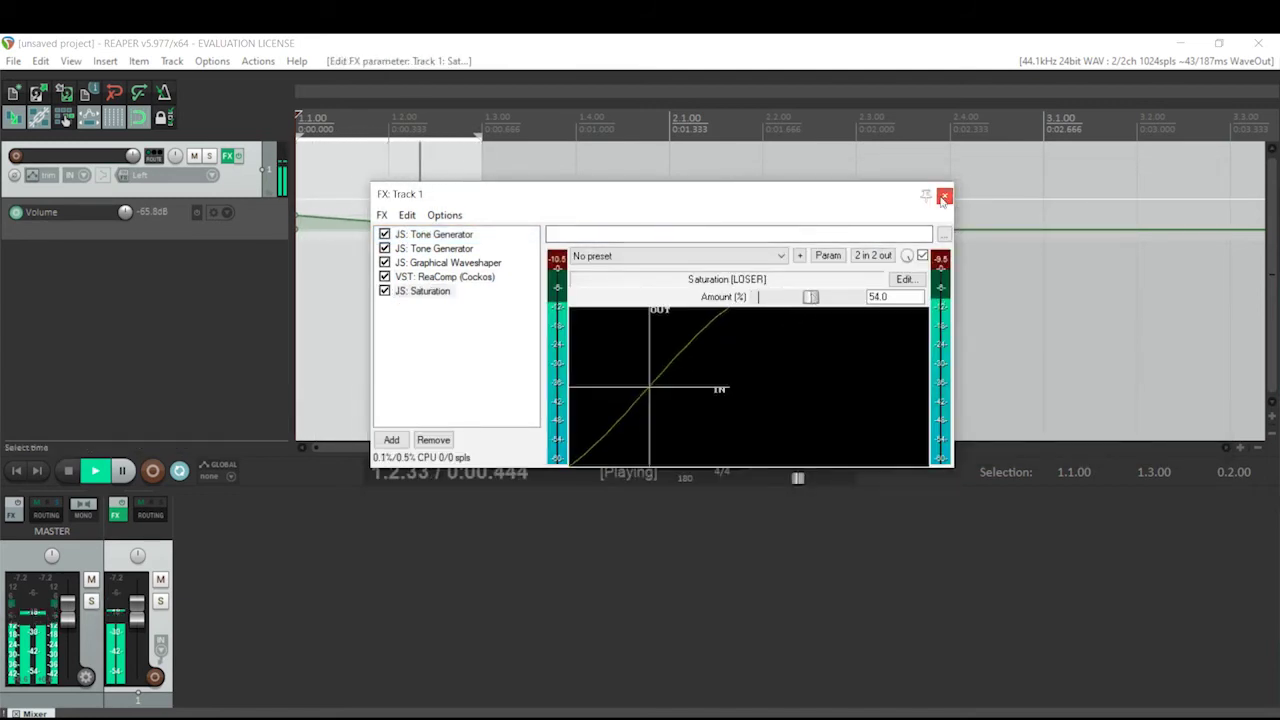
click(944, 194)
key(space)
Add a second track, import Good-Society-Drums-Guitar from the Downloads folder onto it and mute that track.
key(ctrl+t)
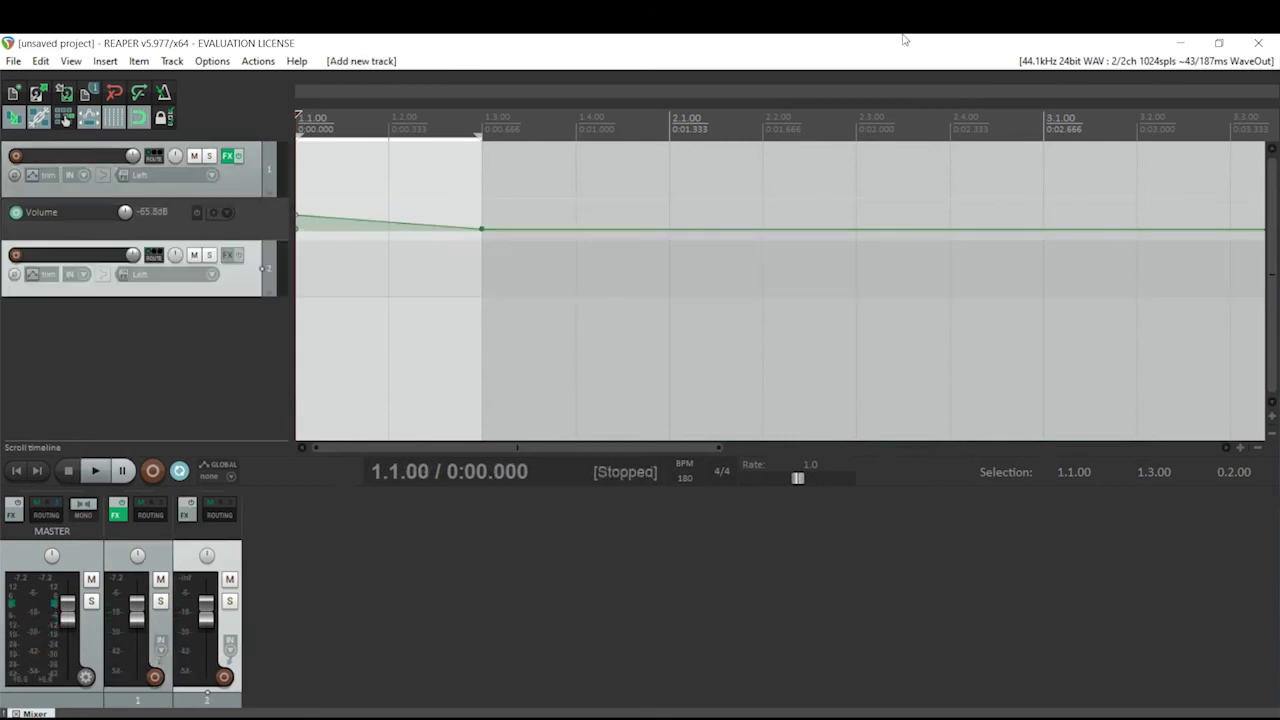
click(105, 61)
click(130, 74)
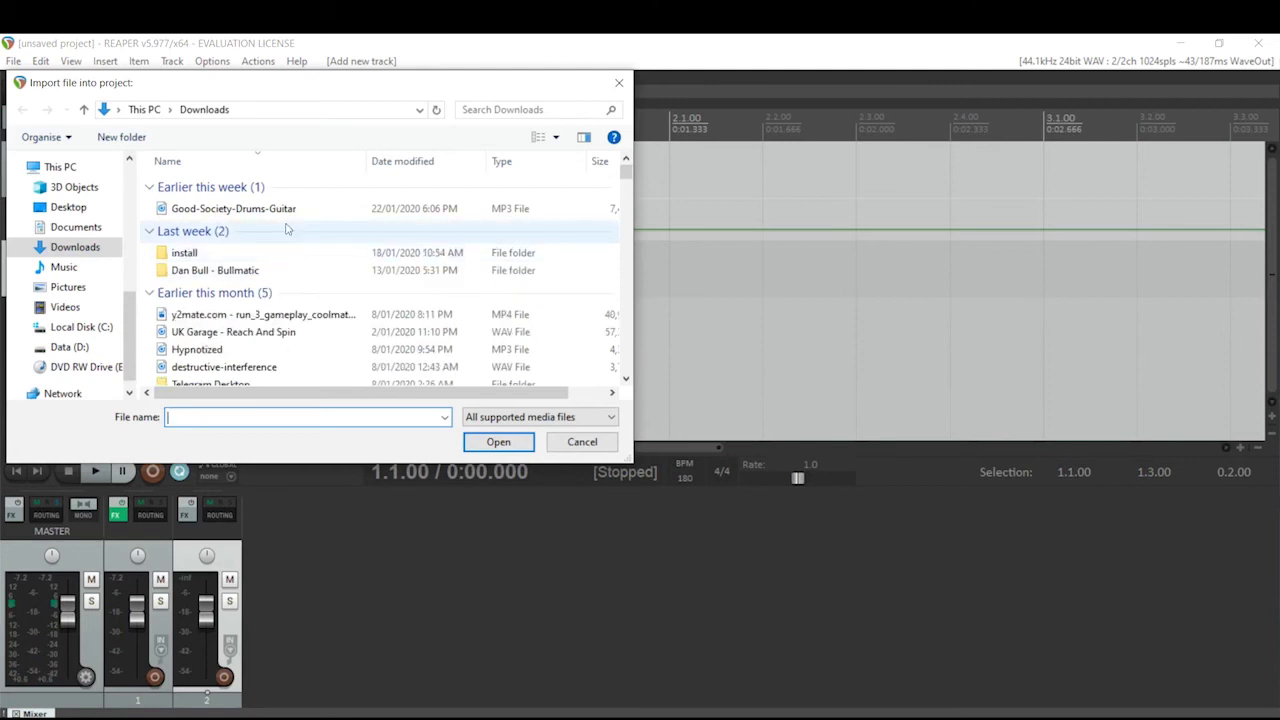
double_click(286, 209)
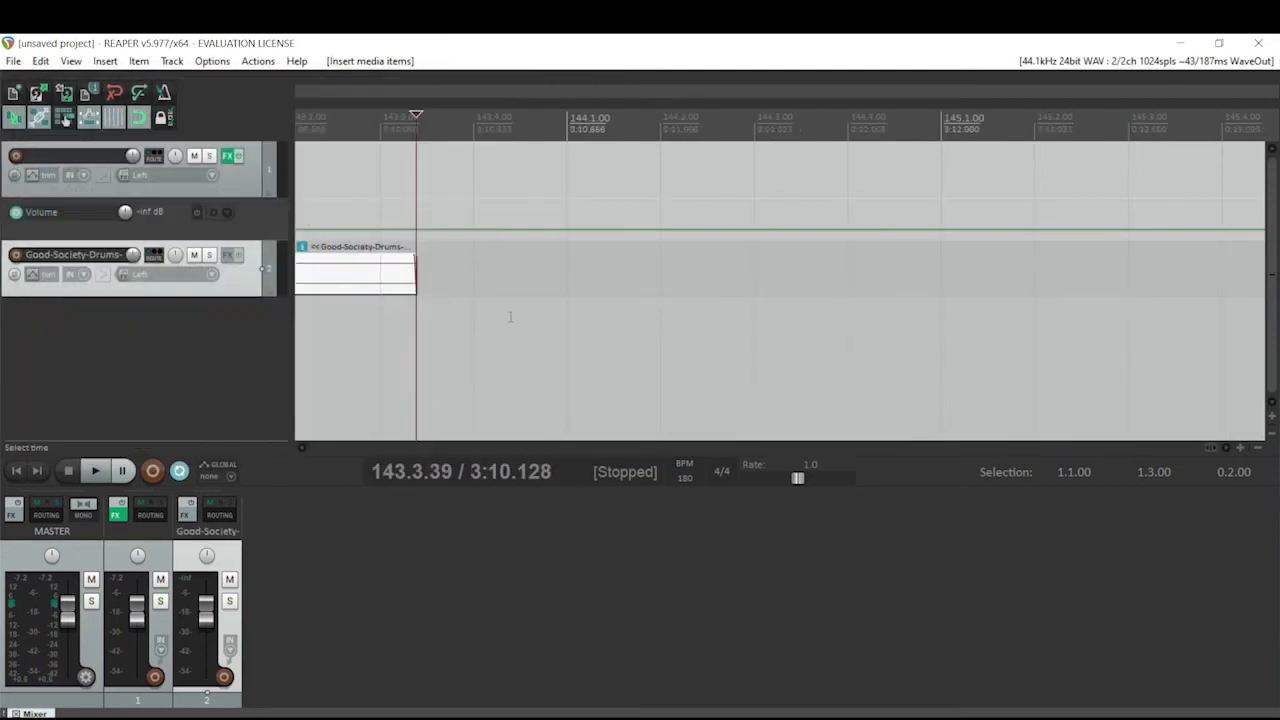
click(195, 255)
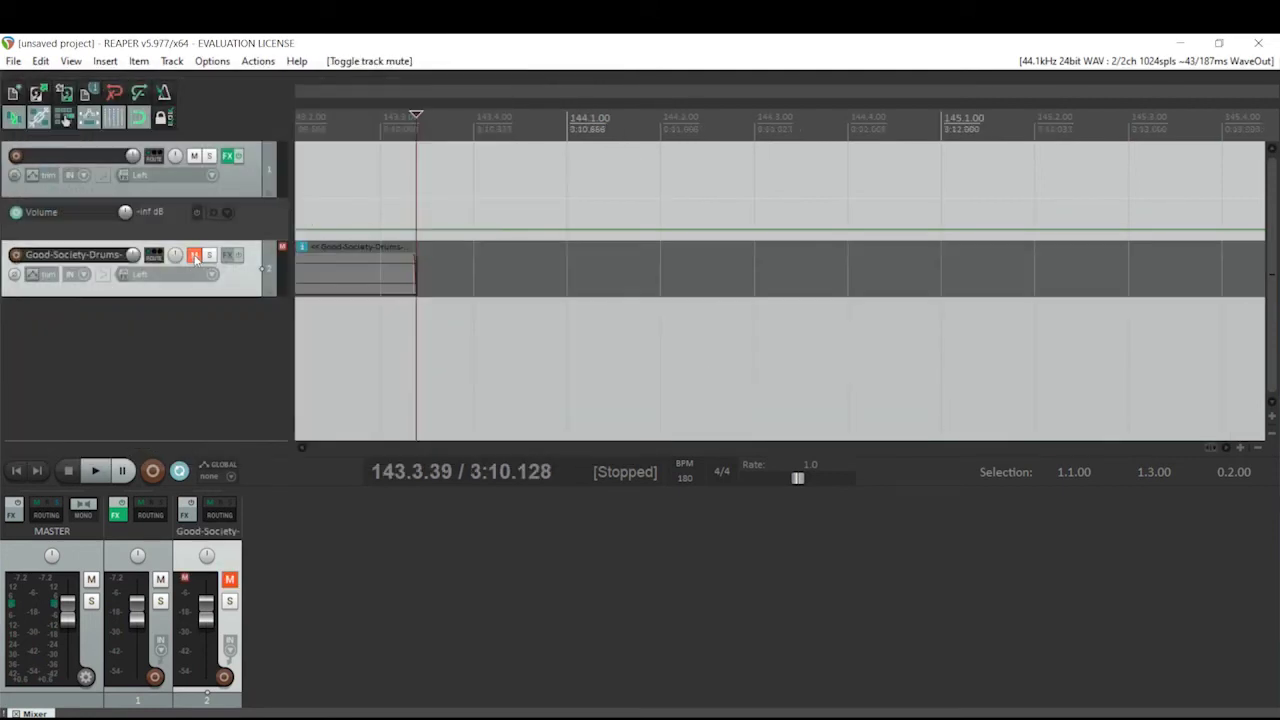
Move the edit cursor back to the project start at 1.1.00.
click(1212, 447)
drag(1076, 450, 329, 337)
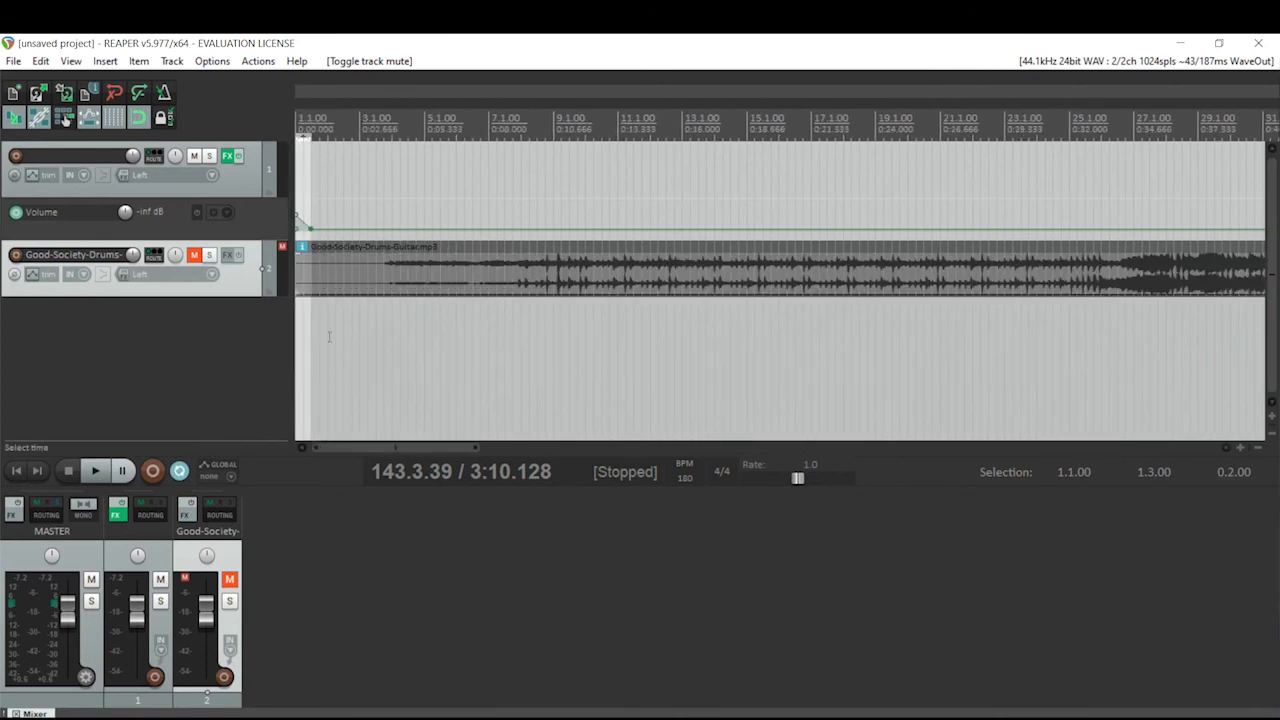
click(295, 122)
Set the render output to a WAV file named Tom1 in the Fresh Sounds folder under Documents.
key(ctrl+alt+r)
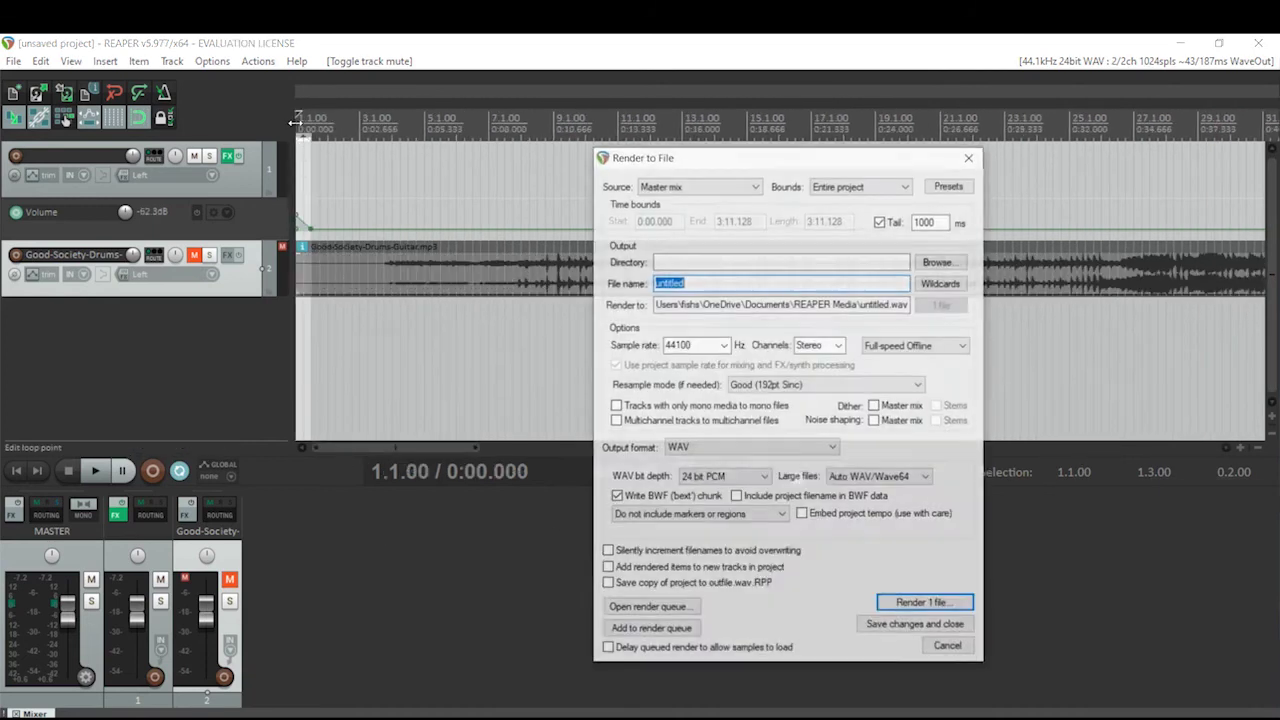
click(940, 262)
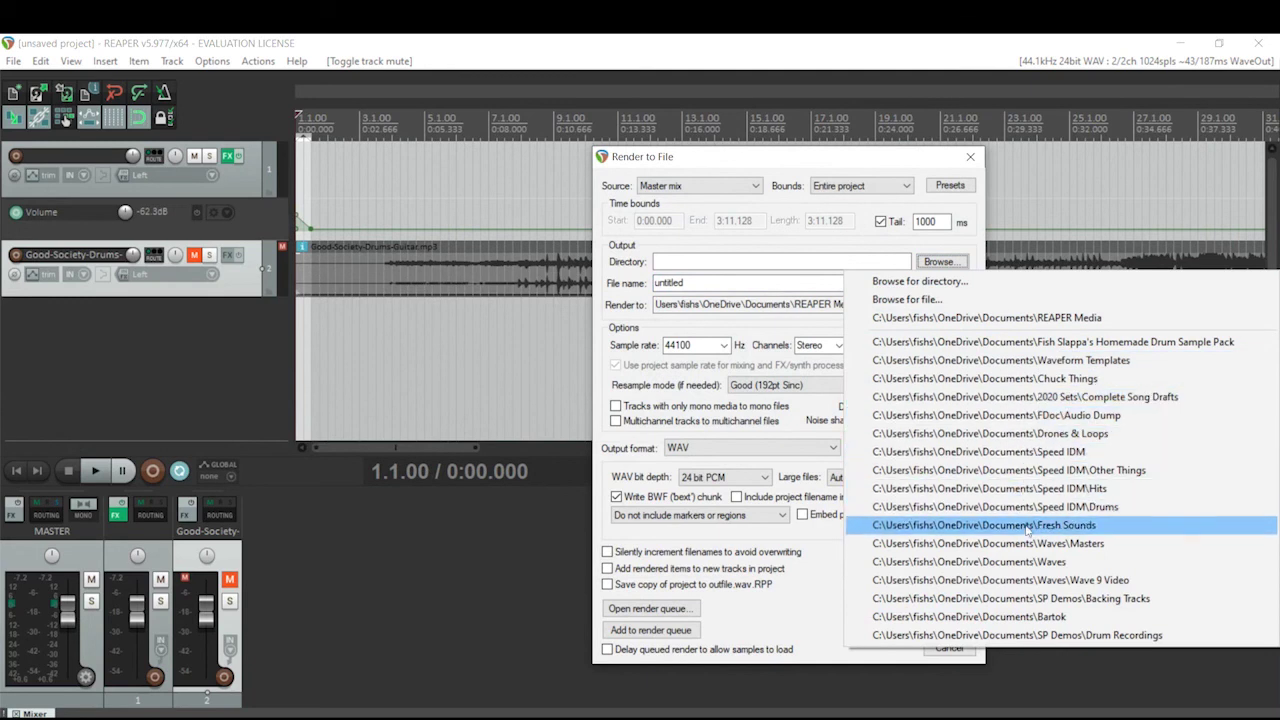
click(966, 299)
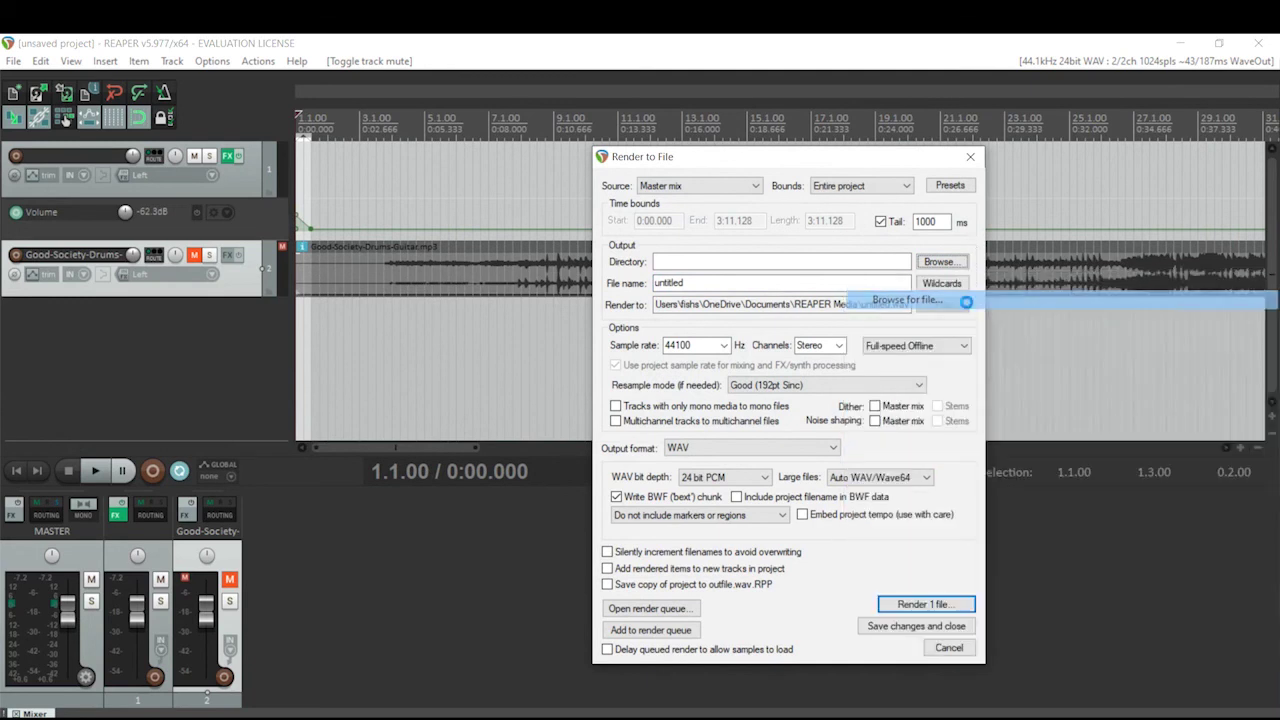
click(680, 325)
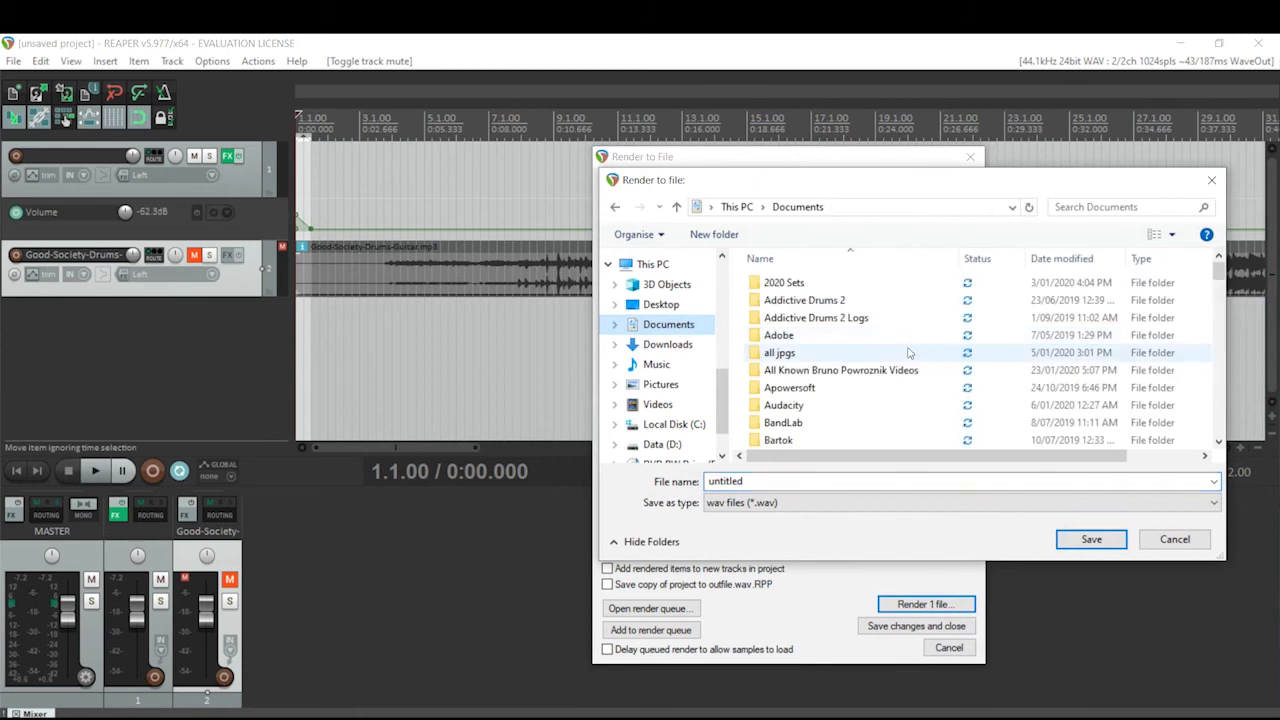
scroll(908, 352, down, 10)
key(Return)
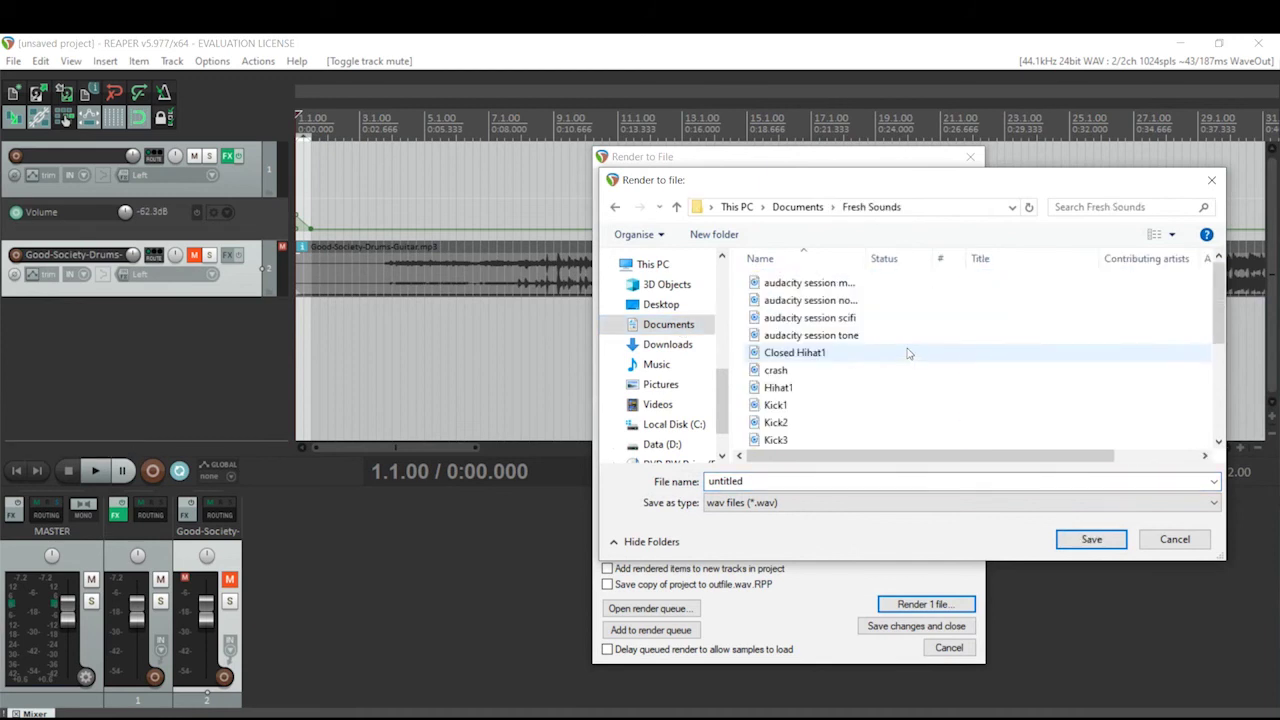
double_click(826, 485)
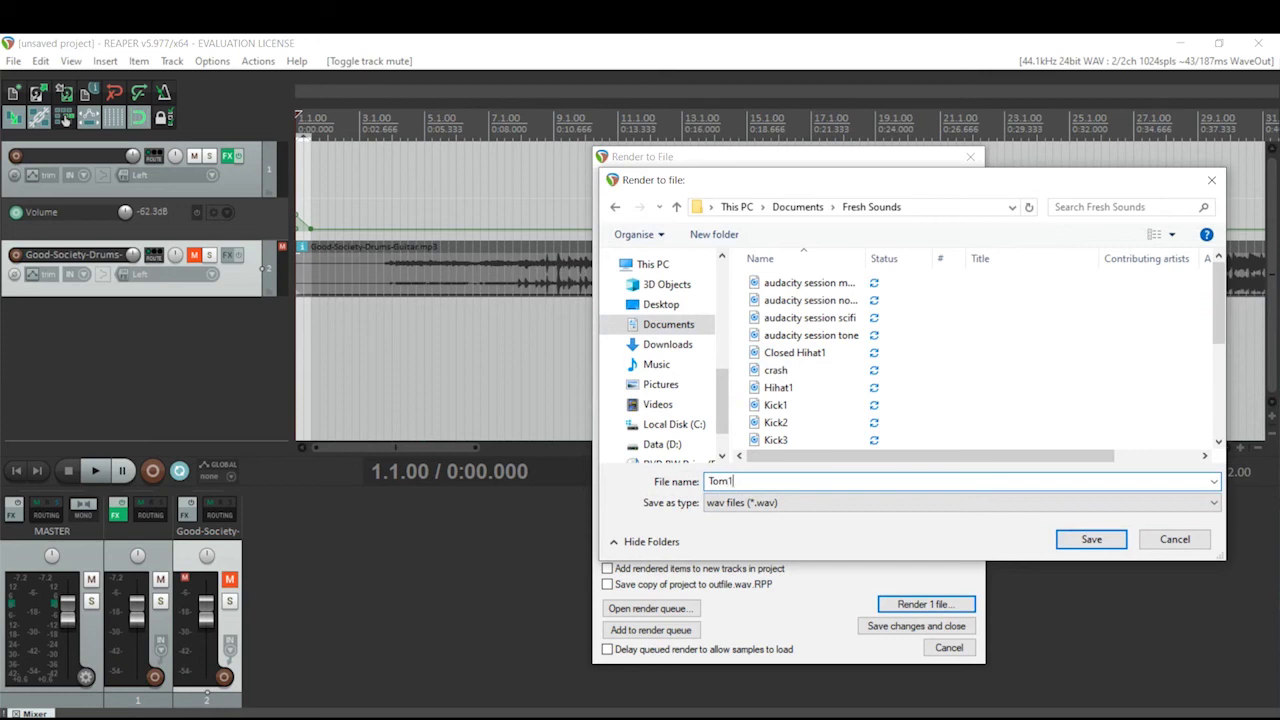
key(Return)
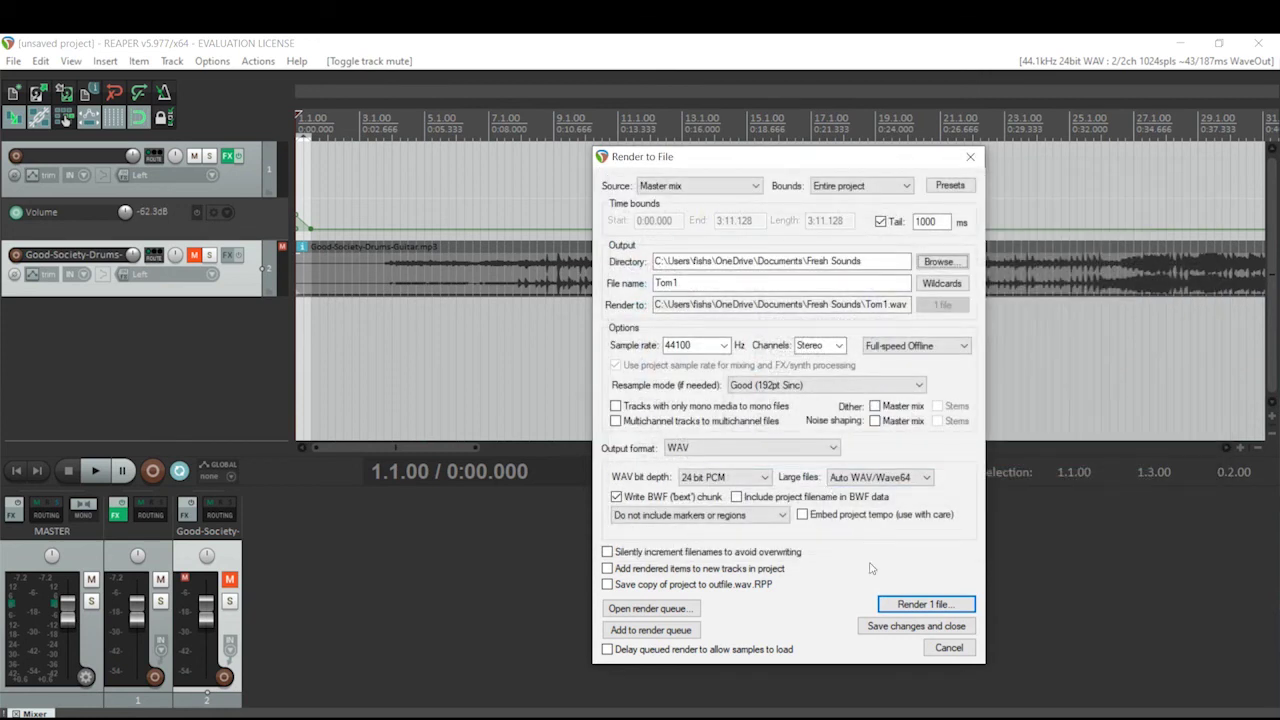
Cancel the entire-project render and render only the time selection, overwriting Tom1.wav.
click(893, 604)
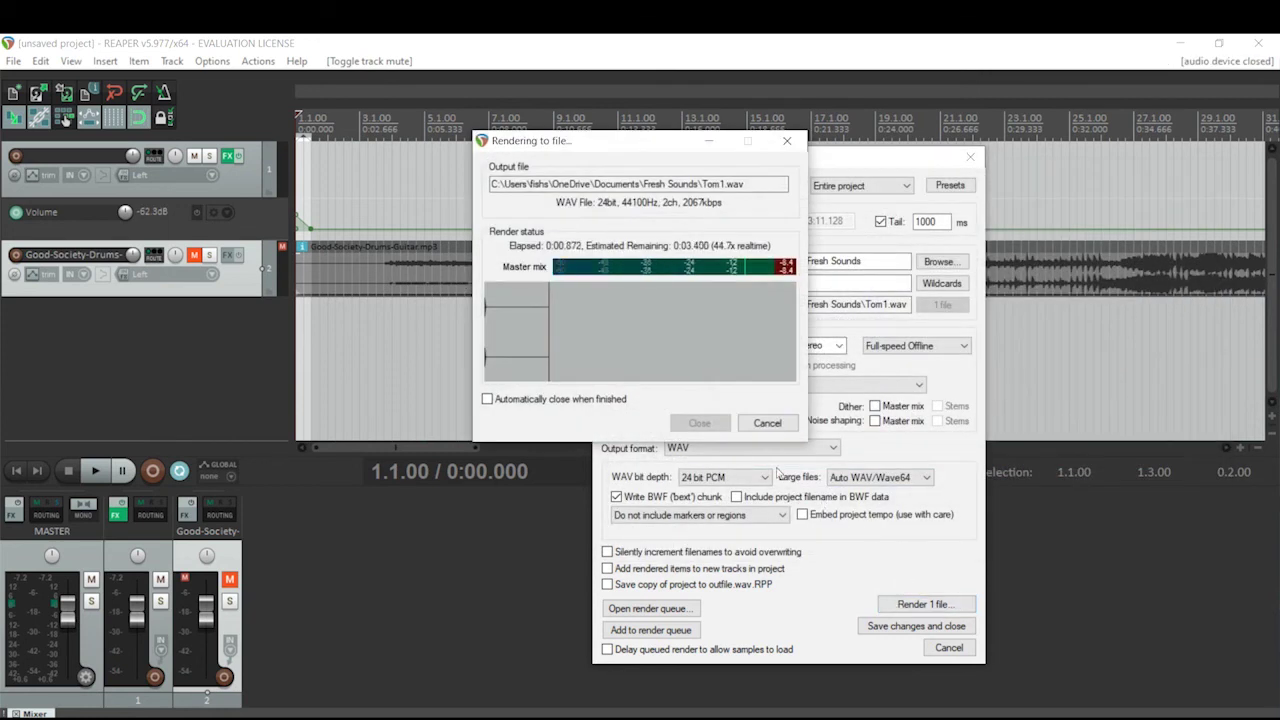
click(766, 423)
click(860, 185)
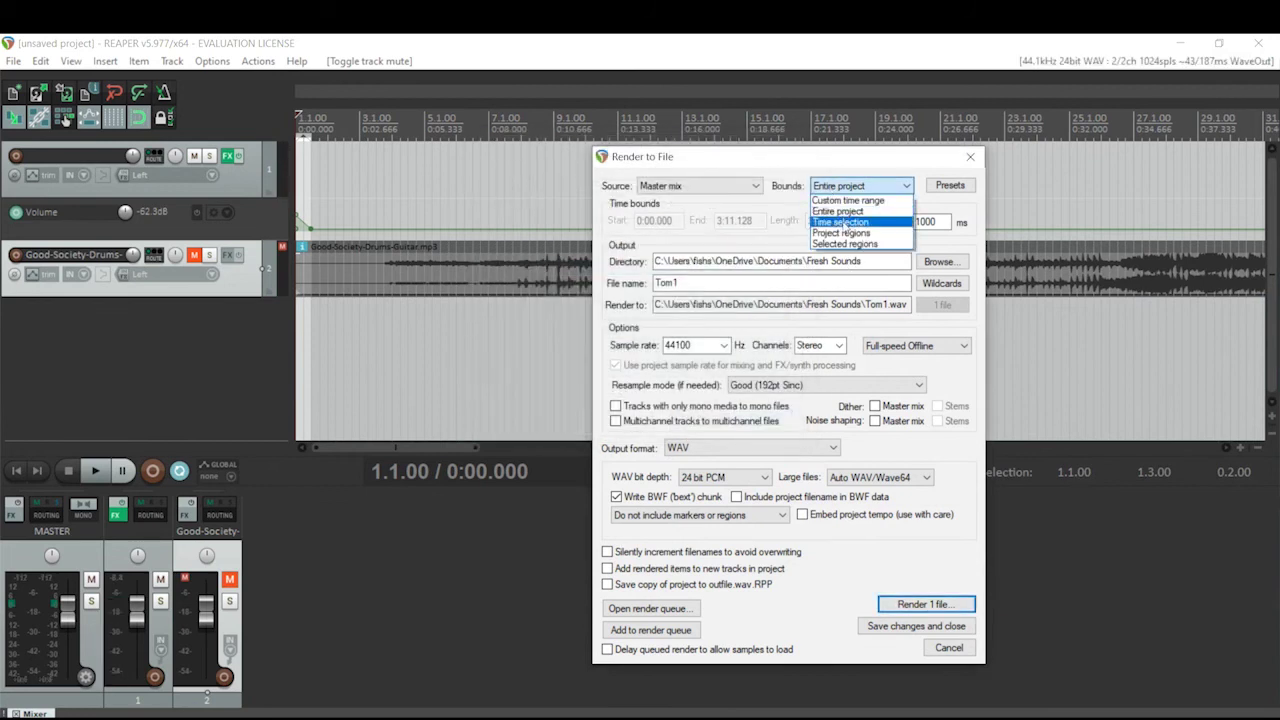
click(840, 220)
click(901, 605)
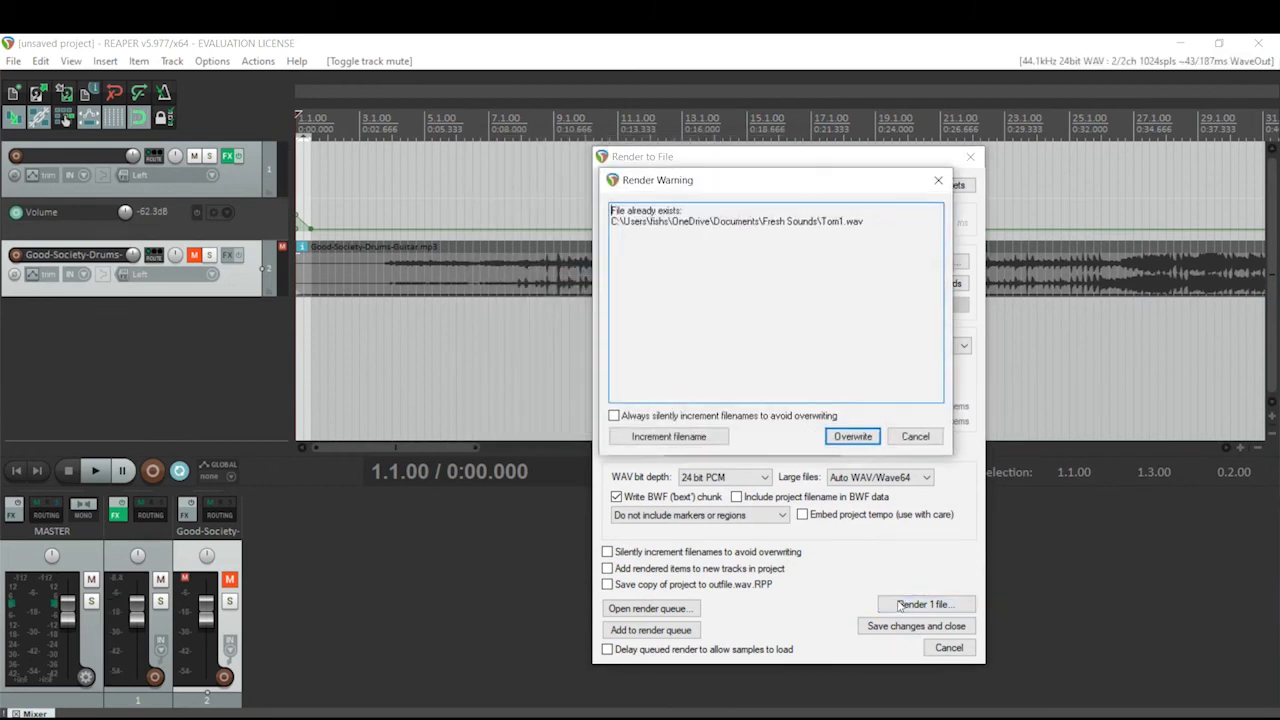
click(852, 437)
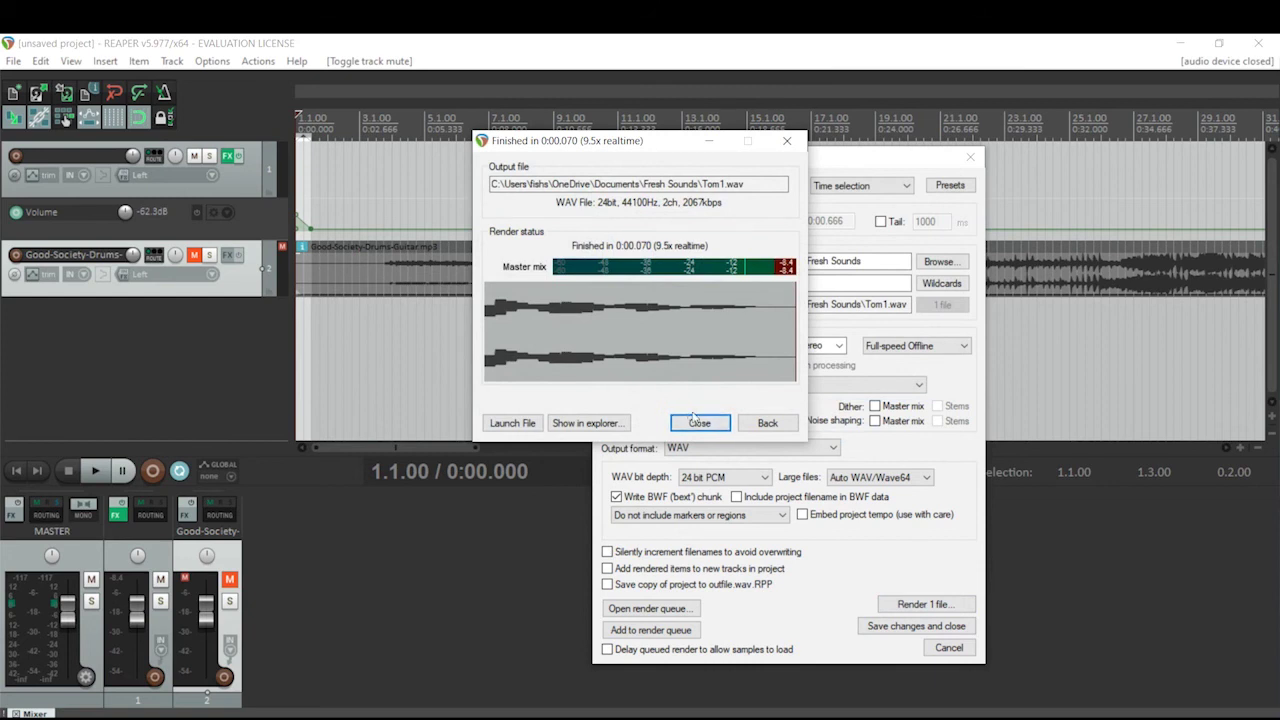
click(697, 421)
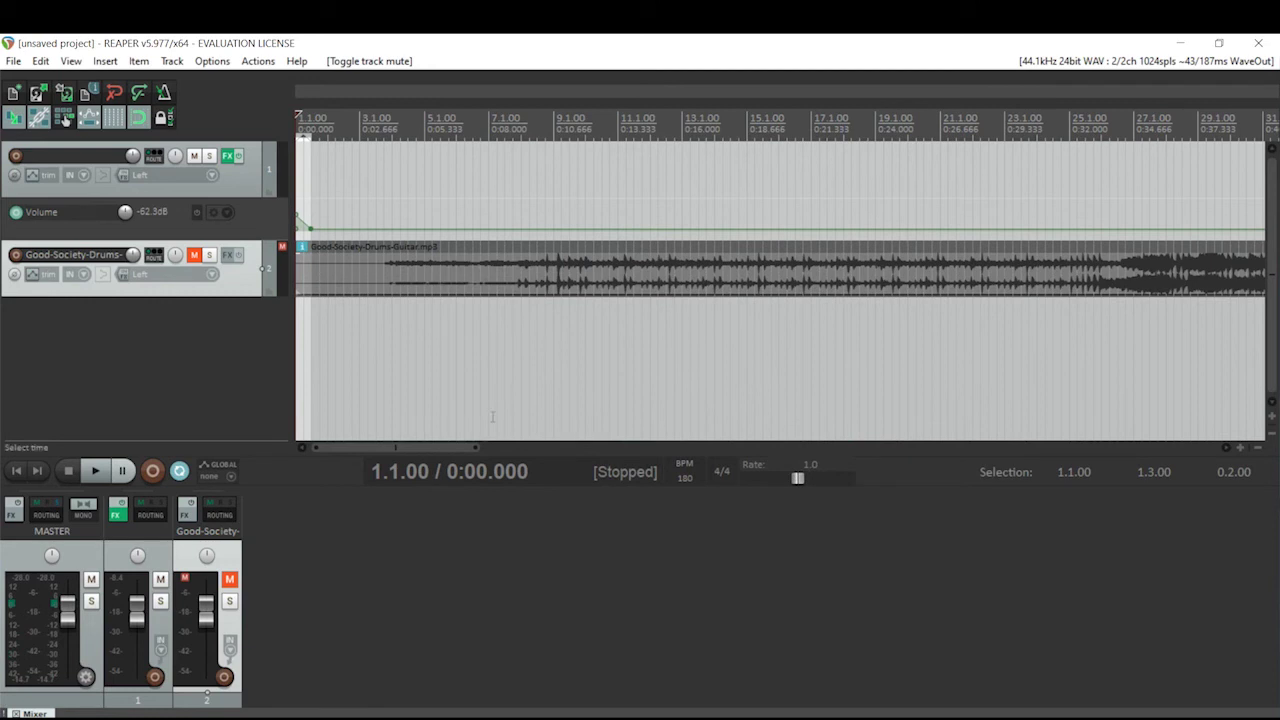
Review the settings of both Tone Generators in track 1's FX chain and close the FX window.
drag(477, 451, 328, 458)
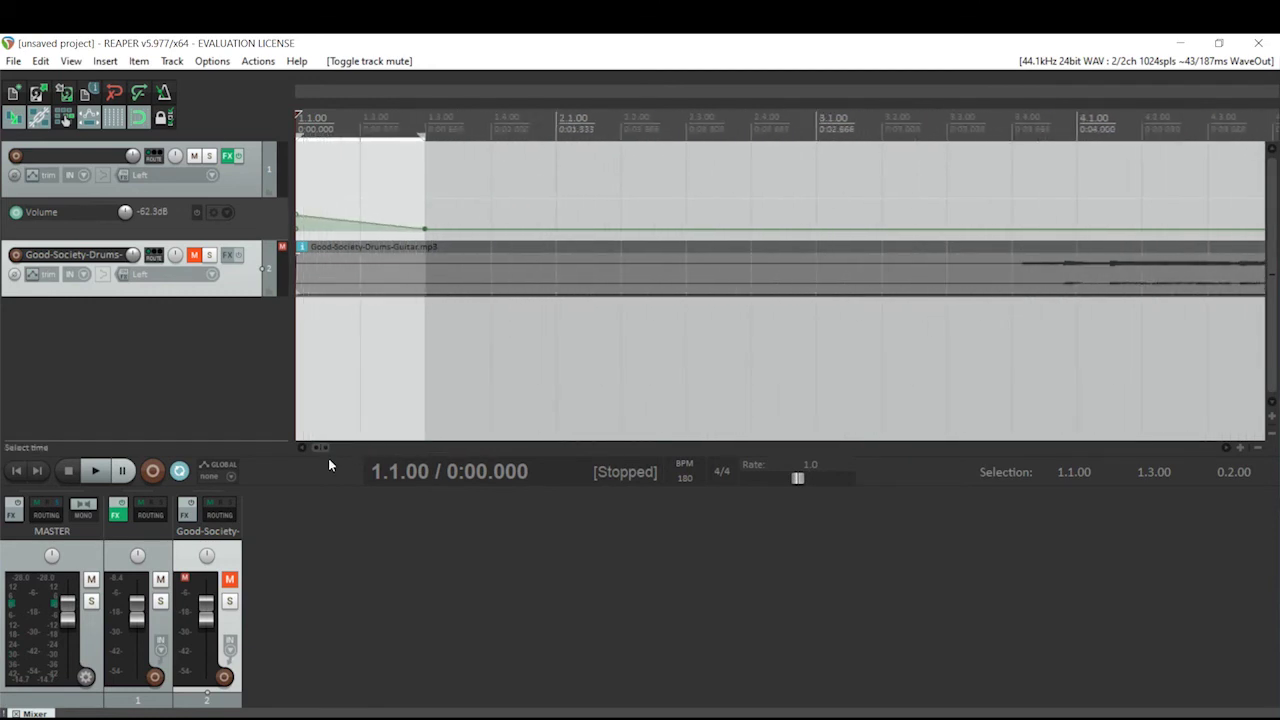
click(229, 157)
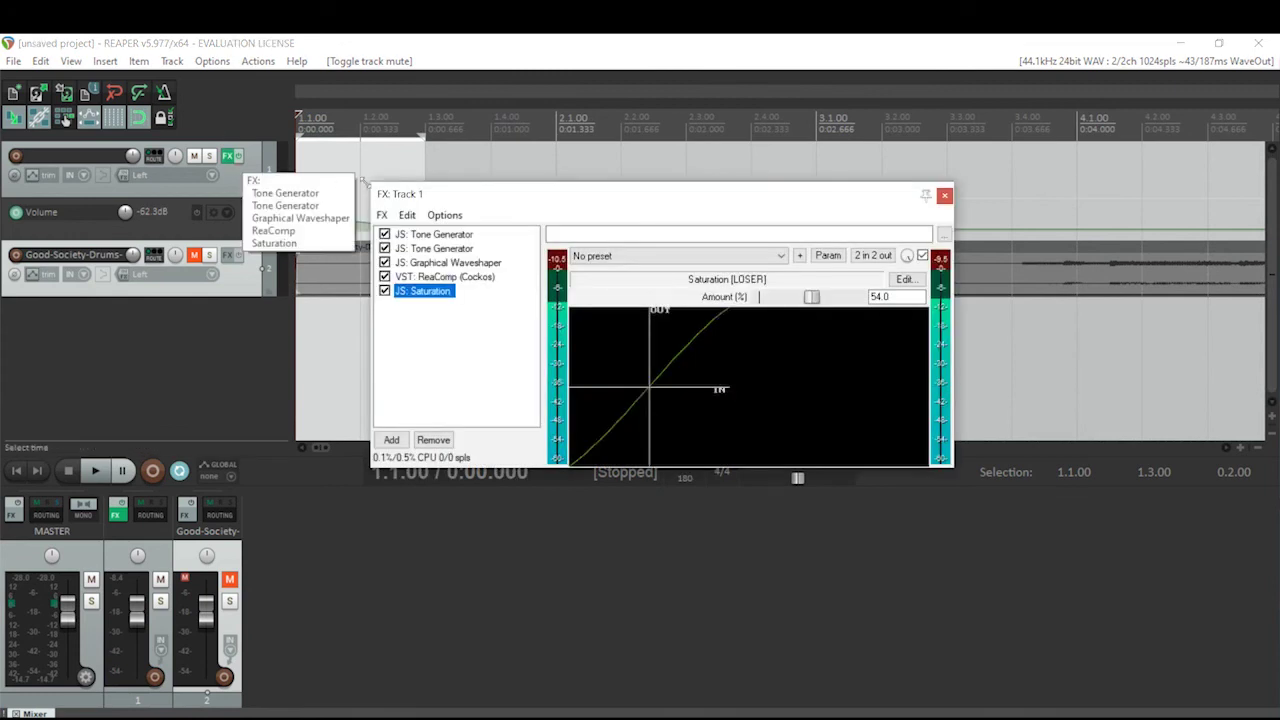
click(413, 235)
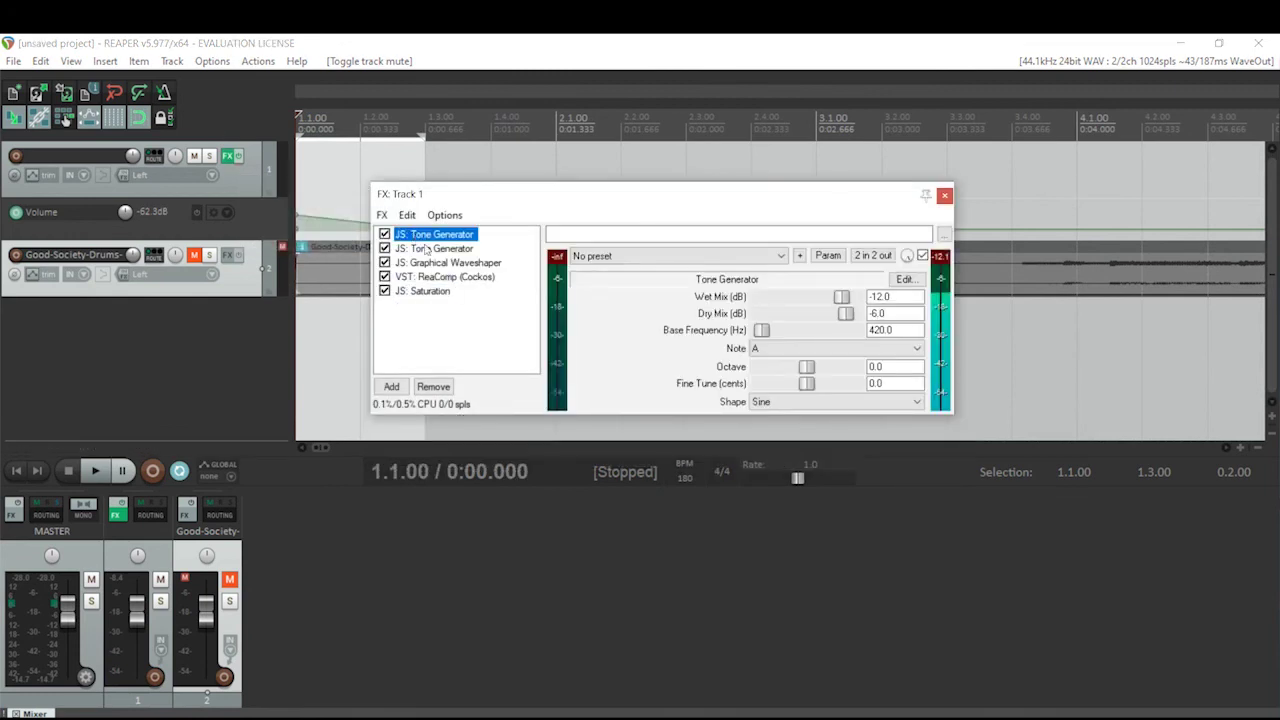
click(427, 249)
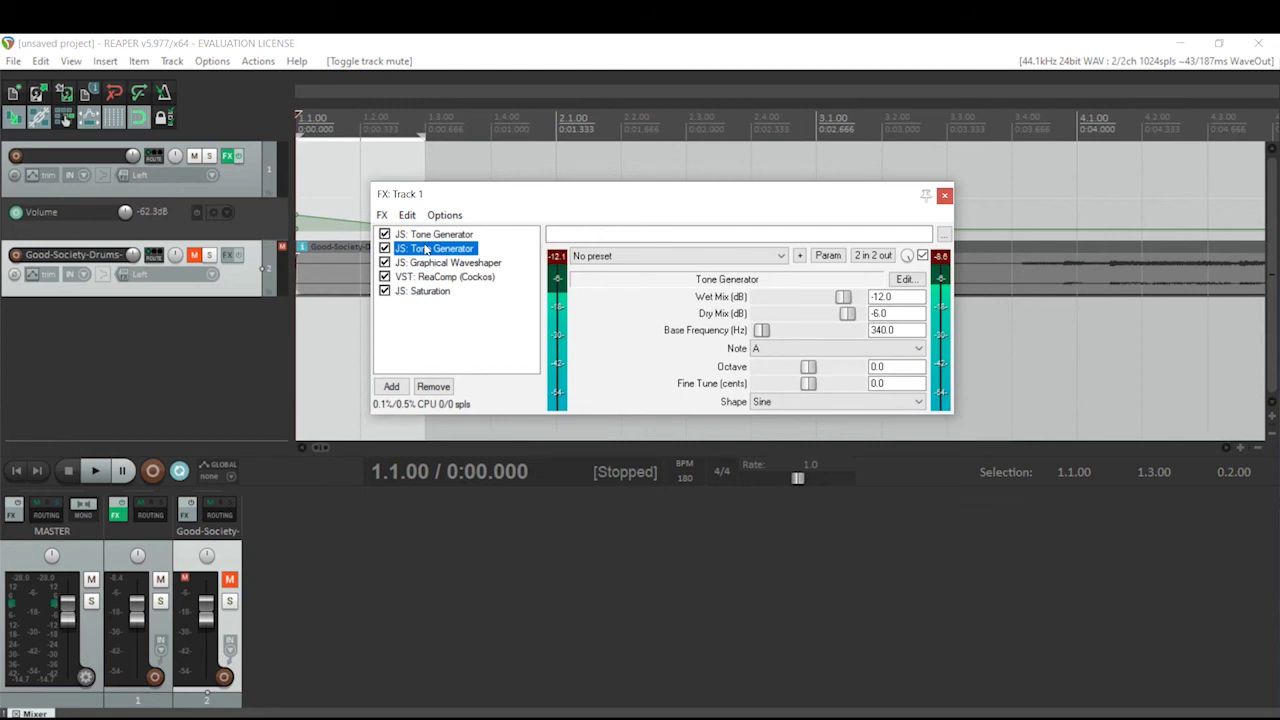
click(945, 196)
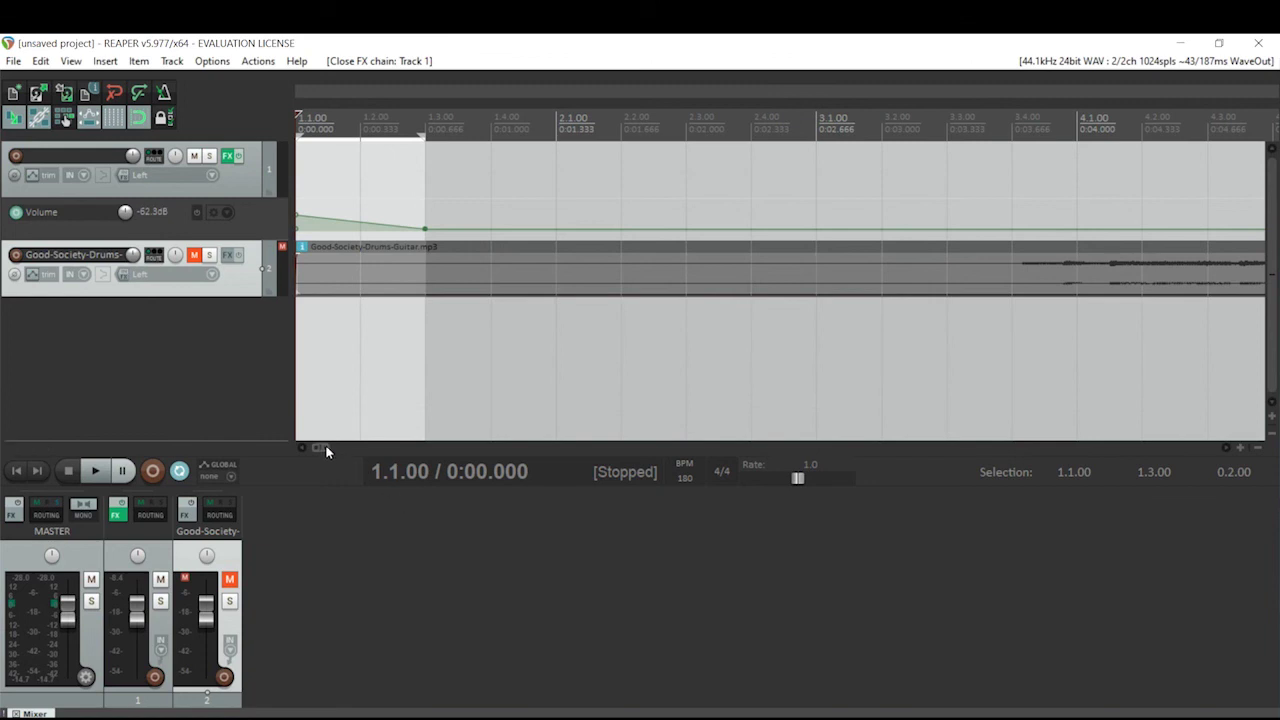
Add VST: ReaPitch (Cockos) to the end of track 1's FX chain, filtering the plugin list by "pit".
drag(332, 447, 386, 433)
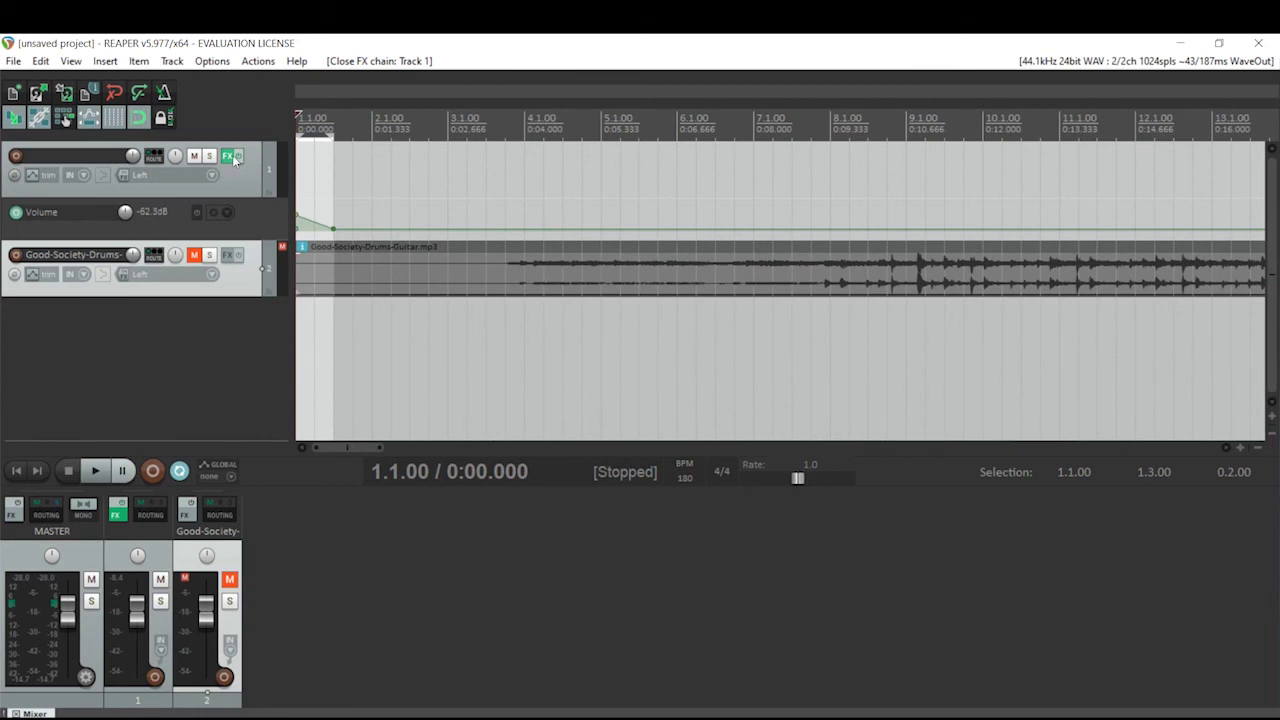
mouse_move(226, 166)
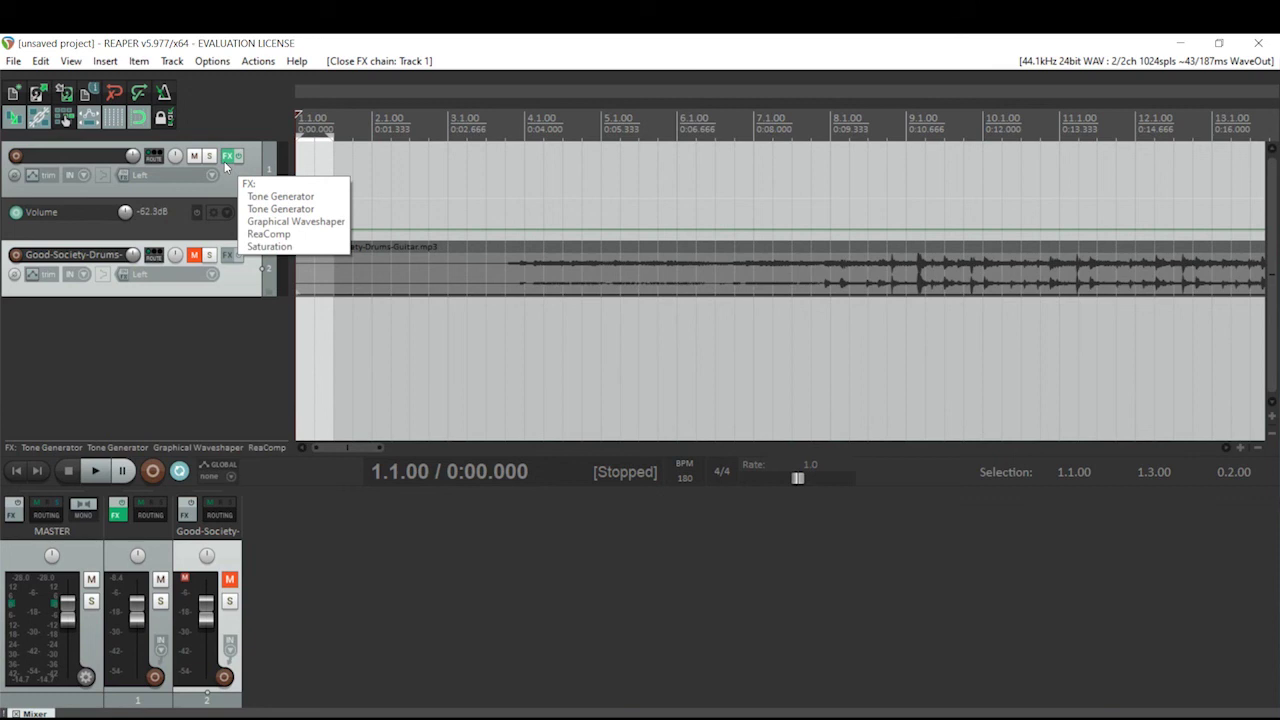
click(226, 162)
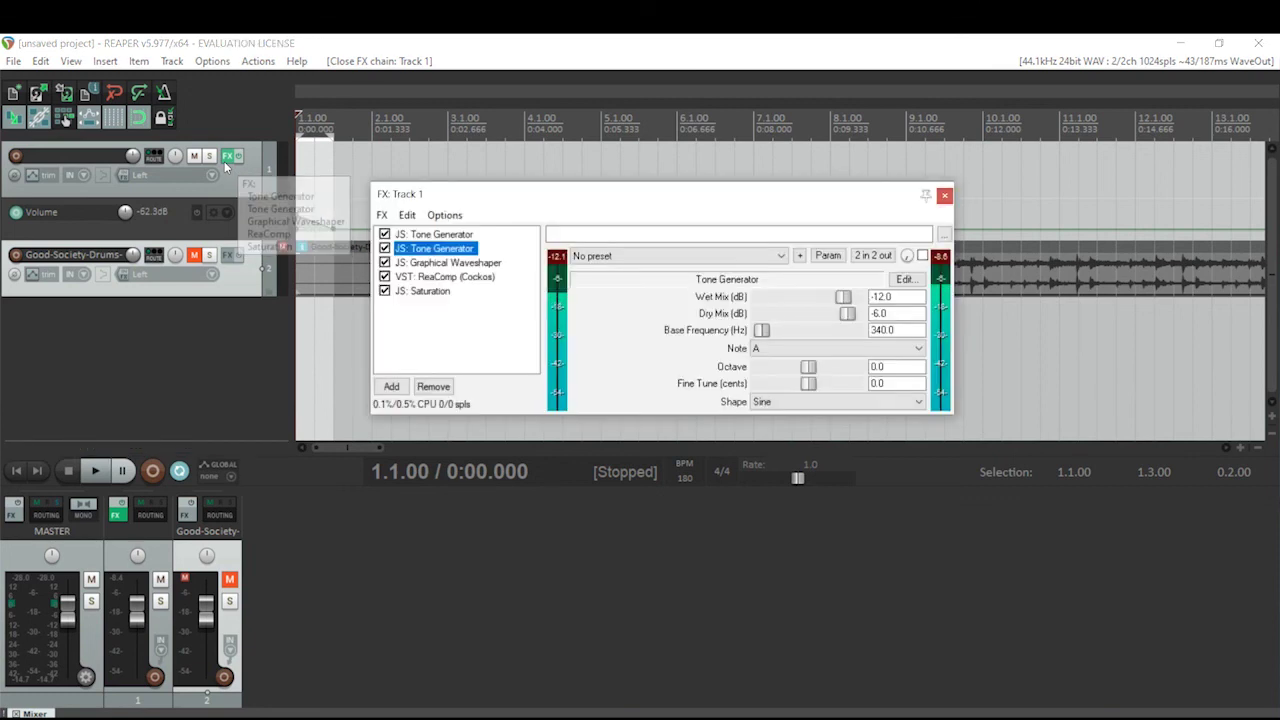
click(408, 215)
mouse_move(386, 218)
click(419, 234)
text(pit)
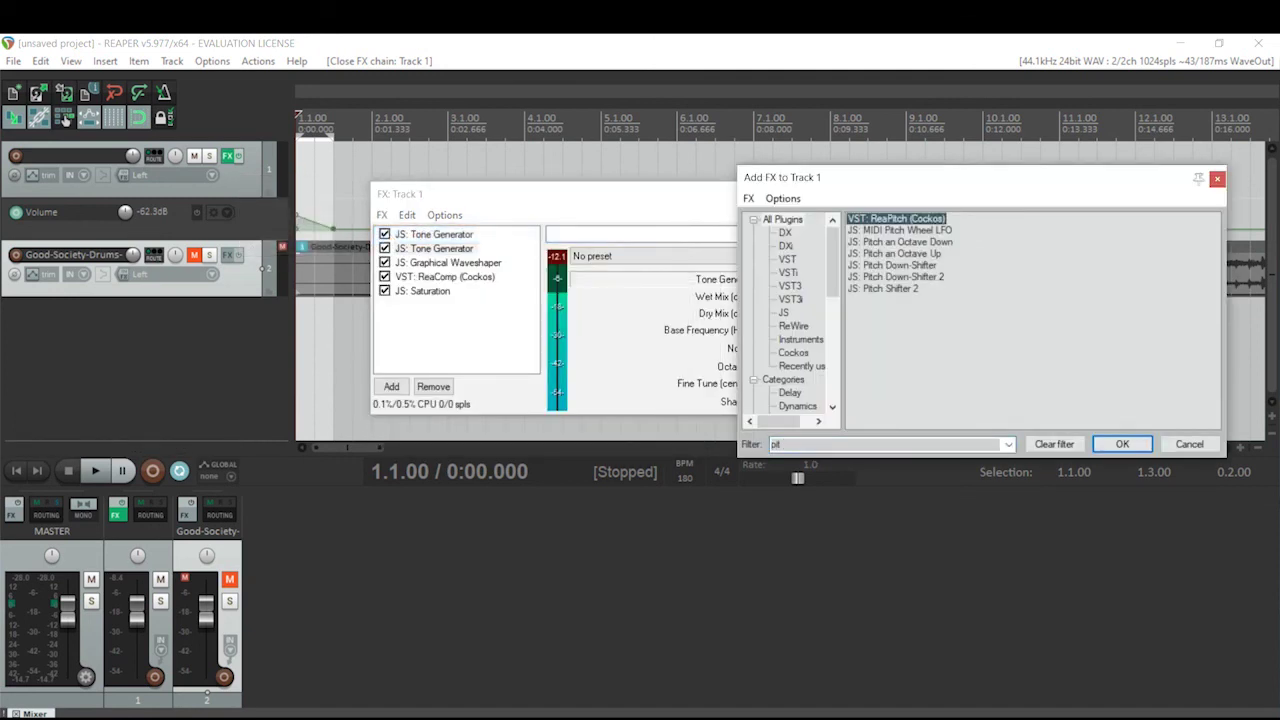
key(Return)
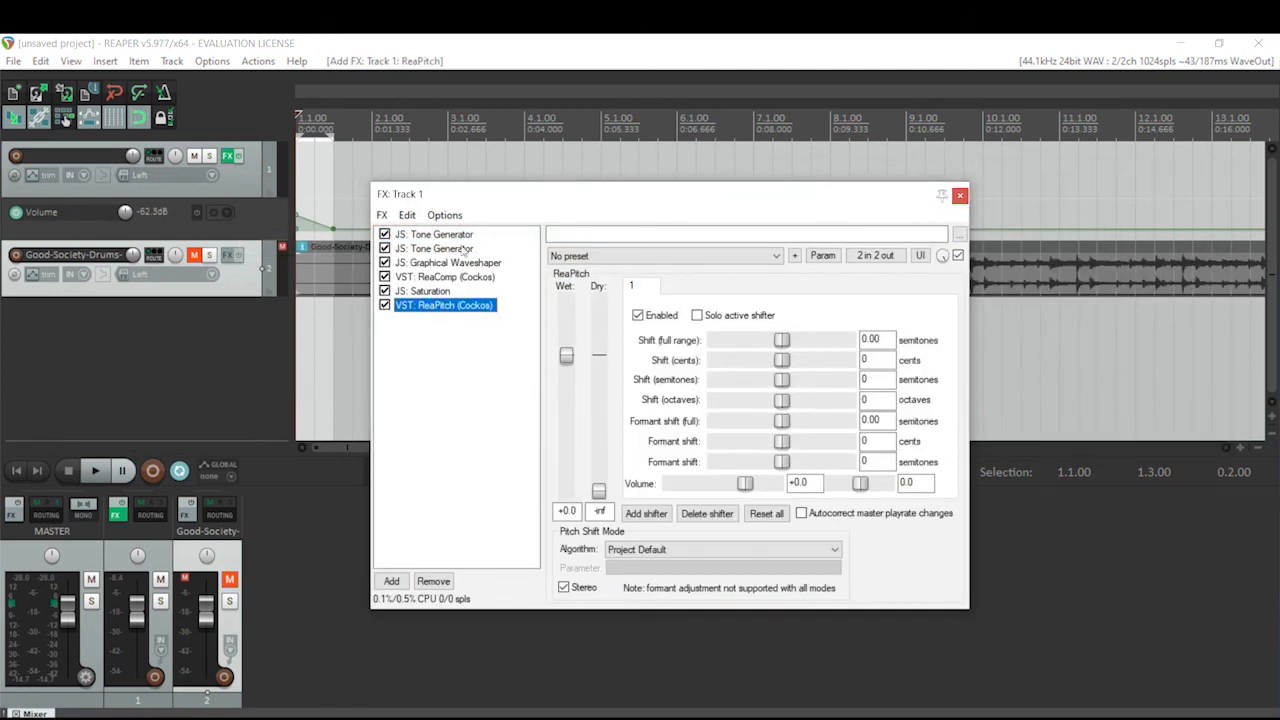
Adjust ReaPitch's full-range shift, trying 3 semitones, and close the FX window.
text(-)
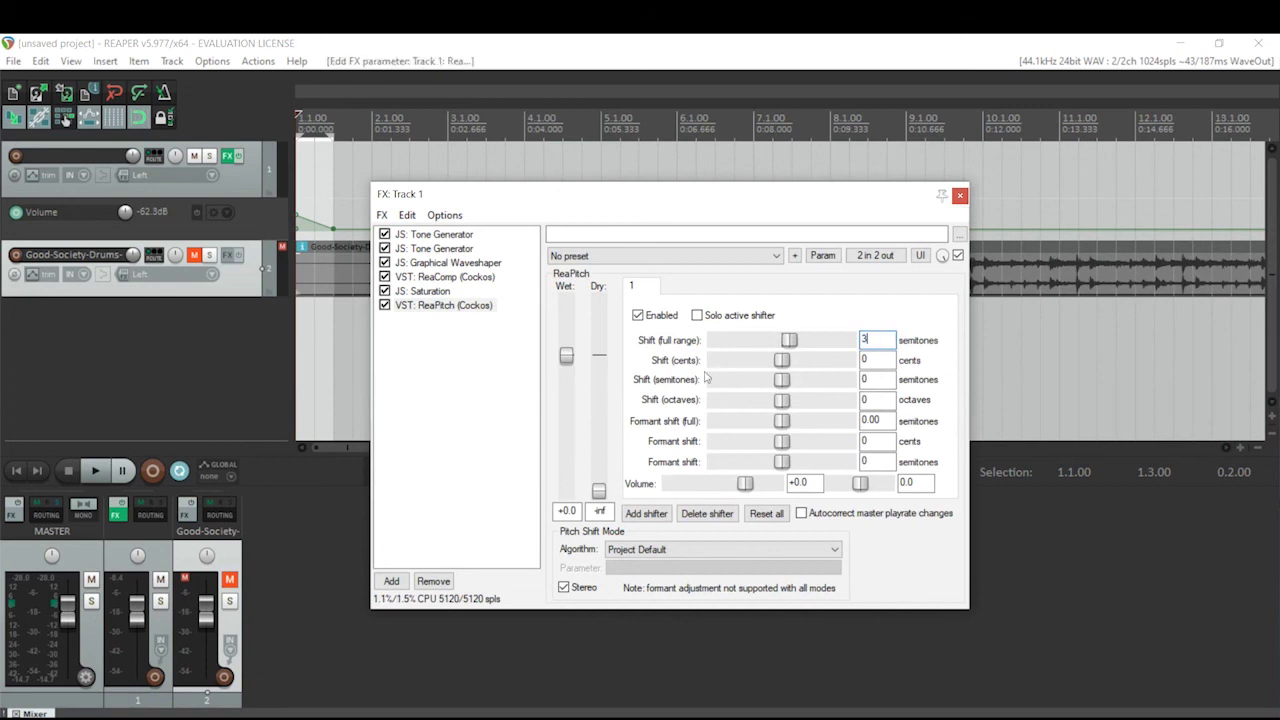
text(8)
key(BackSpace)
key(BackSpace)
click(960, 195)
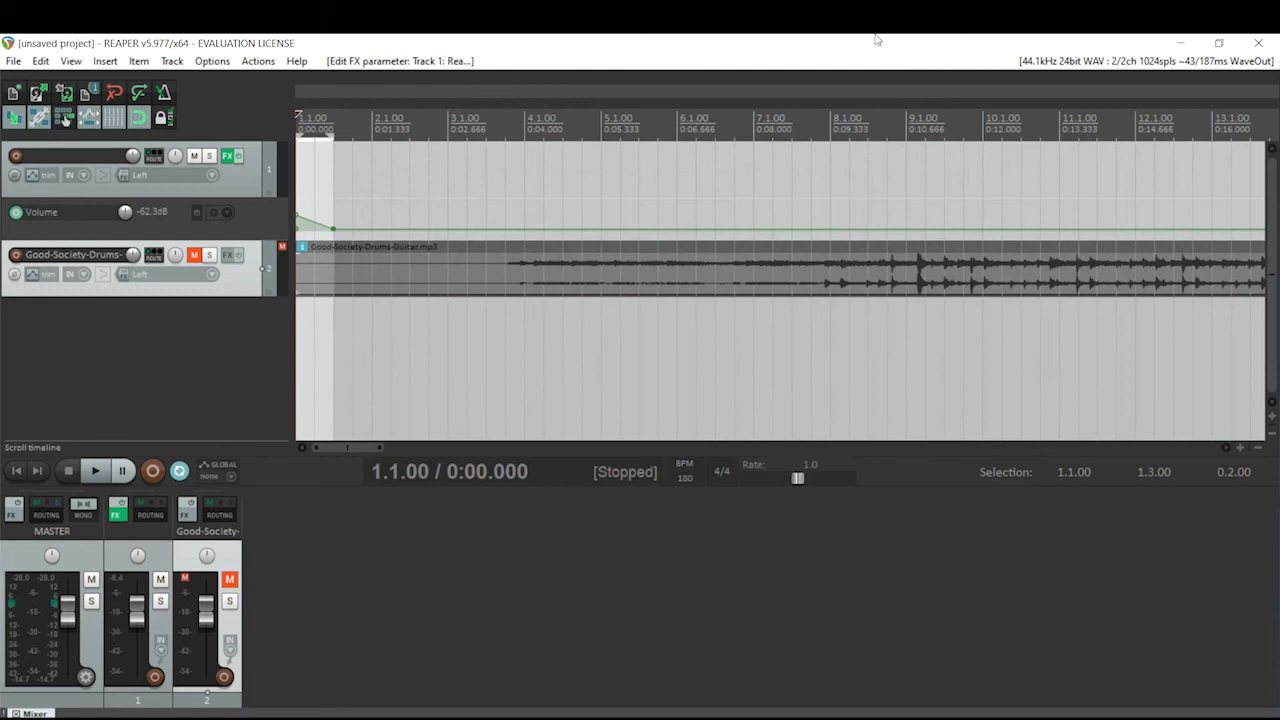